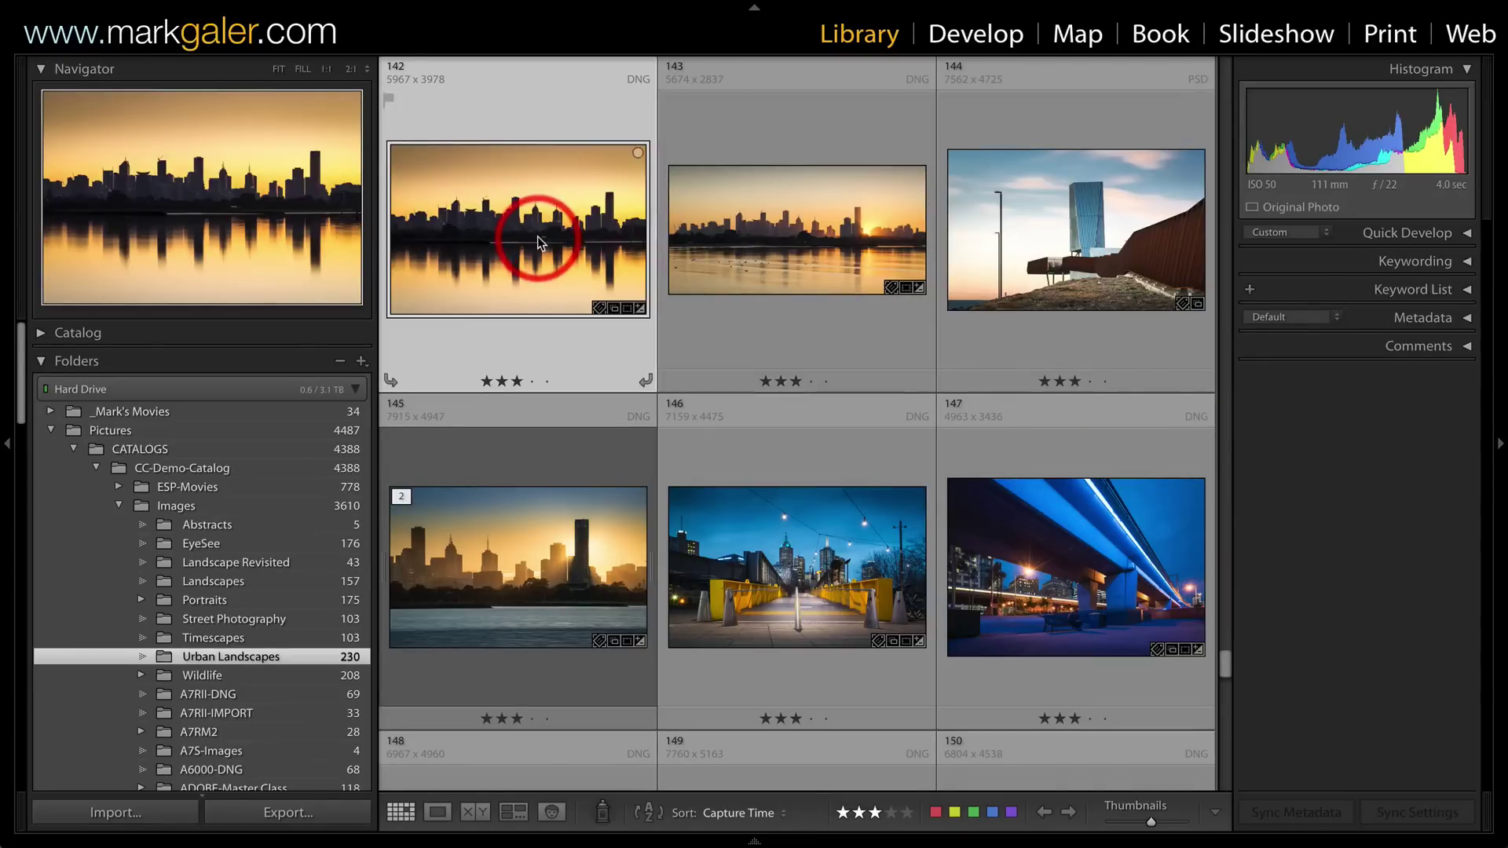
- Bring up the context menu for thumbnail 142, A7m2-00170.dng, in the Urban Landscapes grid
{"action": "mouse_move", "coordinate": [538, 242]}
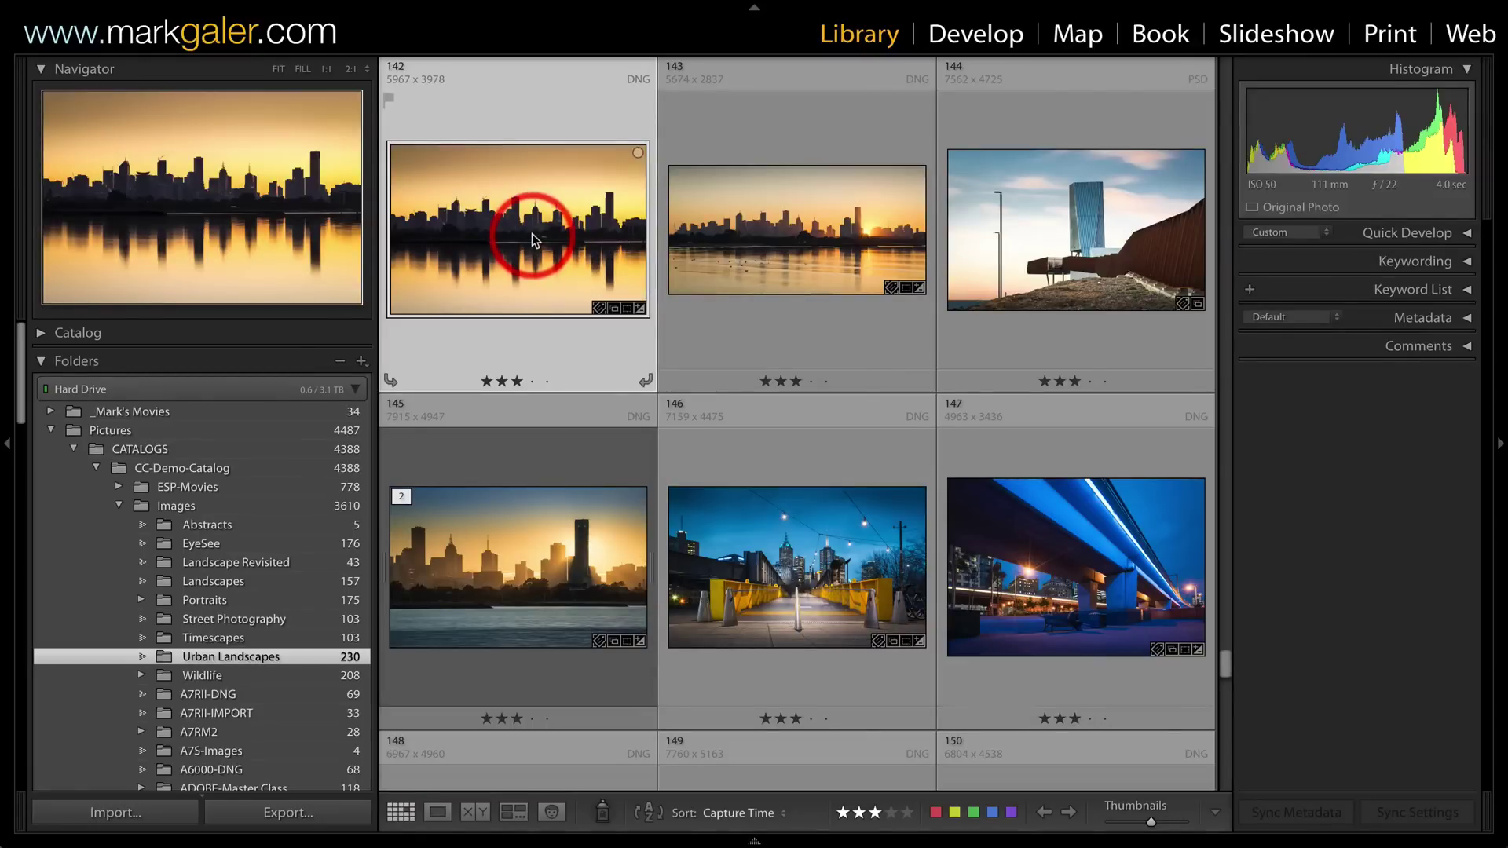
{"action": "right_click", "coordinate": [530, 233]}
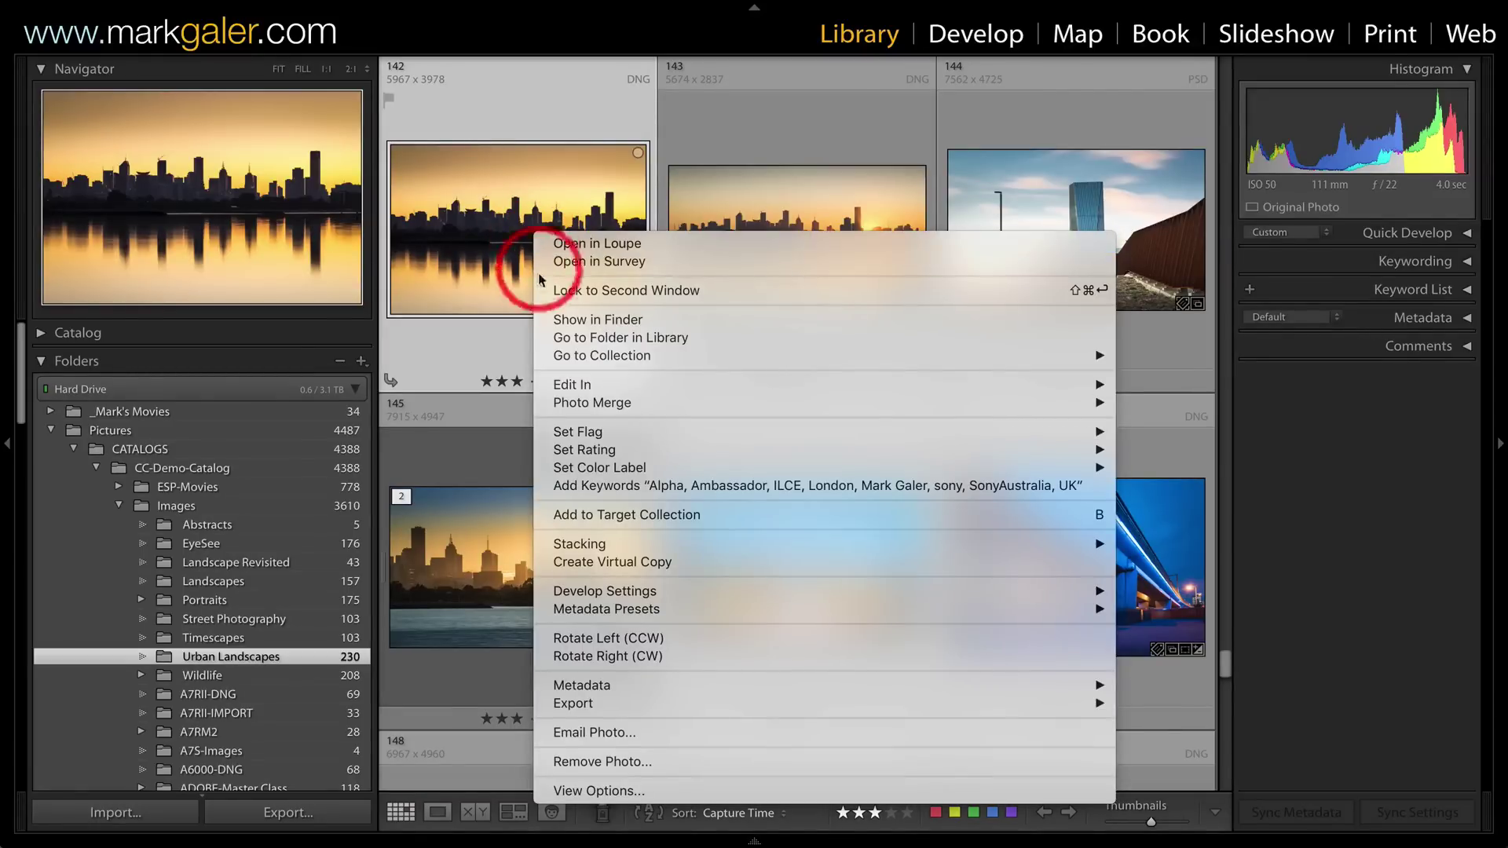
- Use Edit In > Open as Smart Object in Photoshop for A7m2-00170.dng
{"action": "mouse_move", "coordinate": [568, 385]}
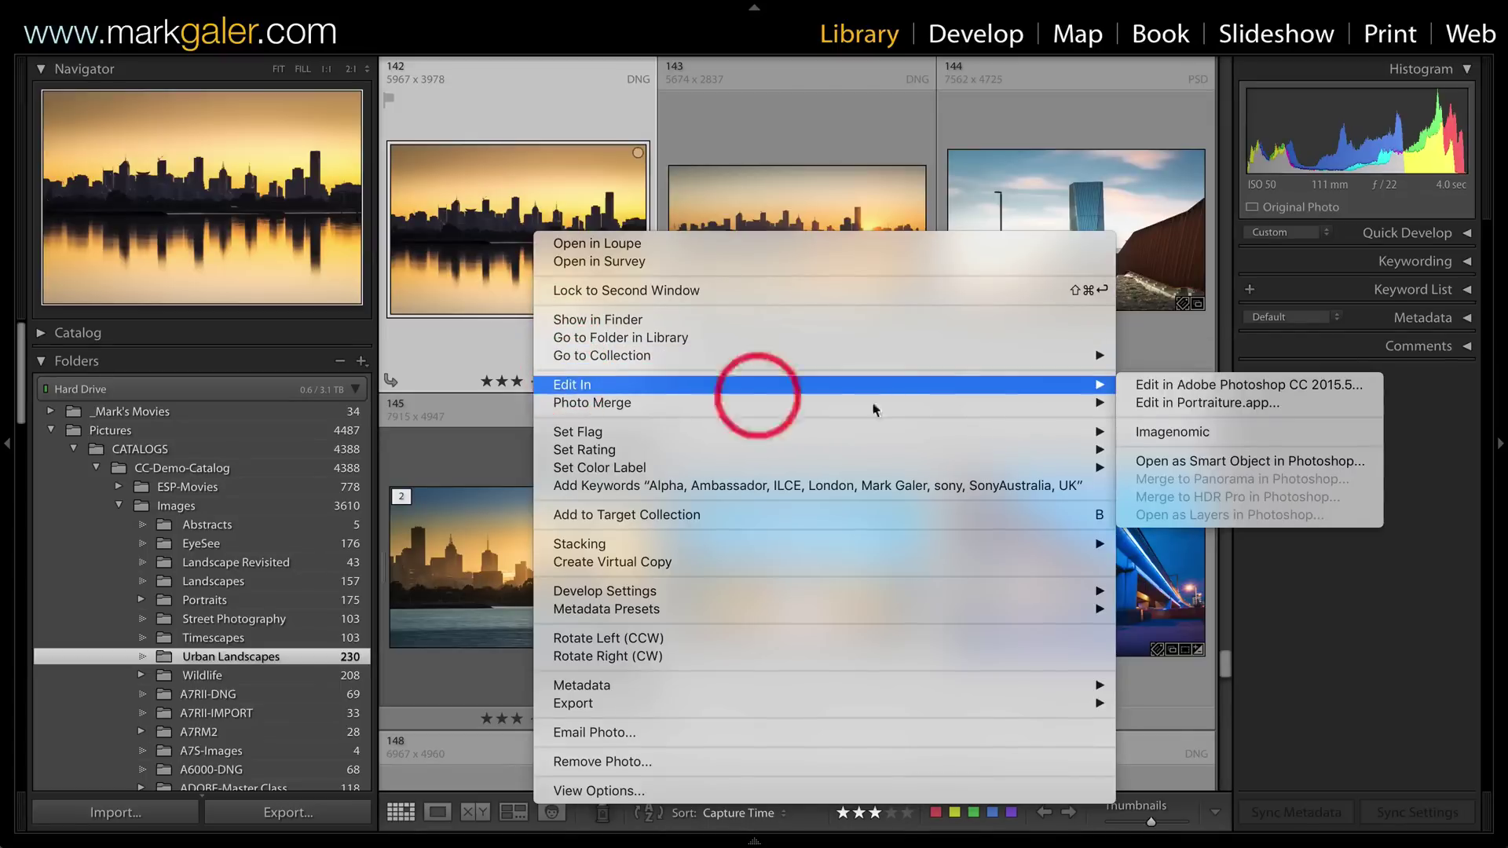
{"action": "left_click", "coordinate": [1158, 461]}
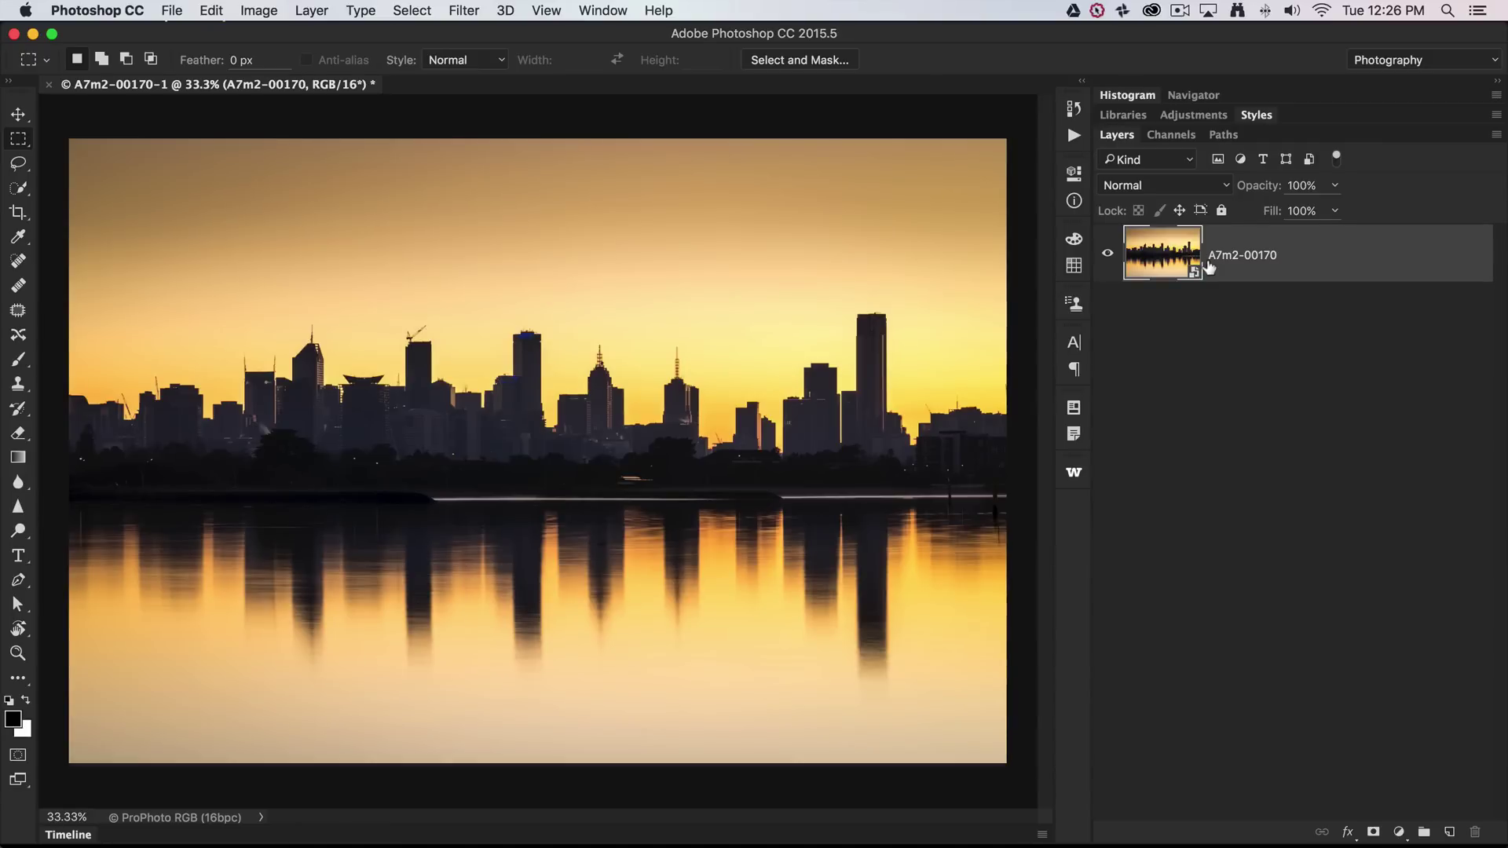
{"action": "left_click", "coordinate": [1167, 254]}
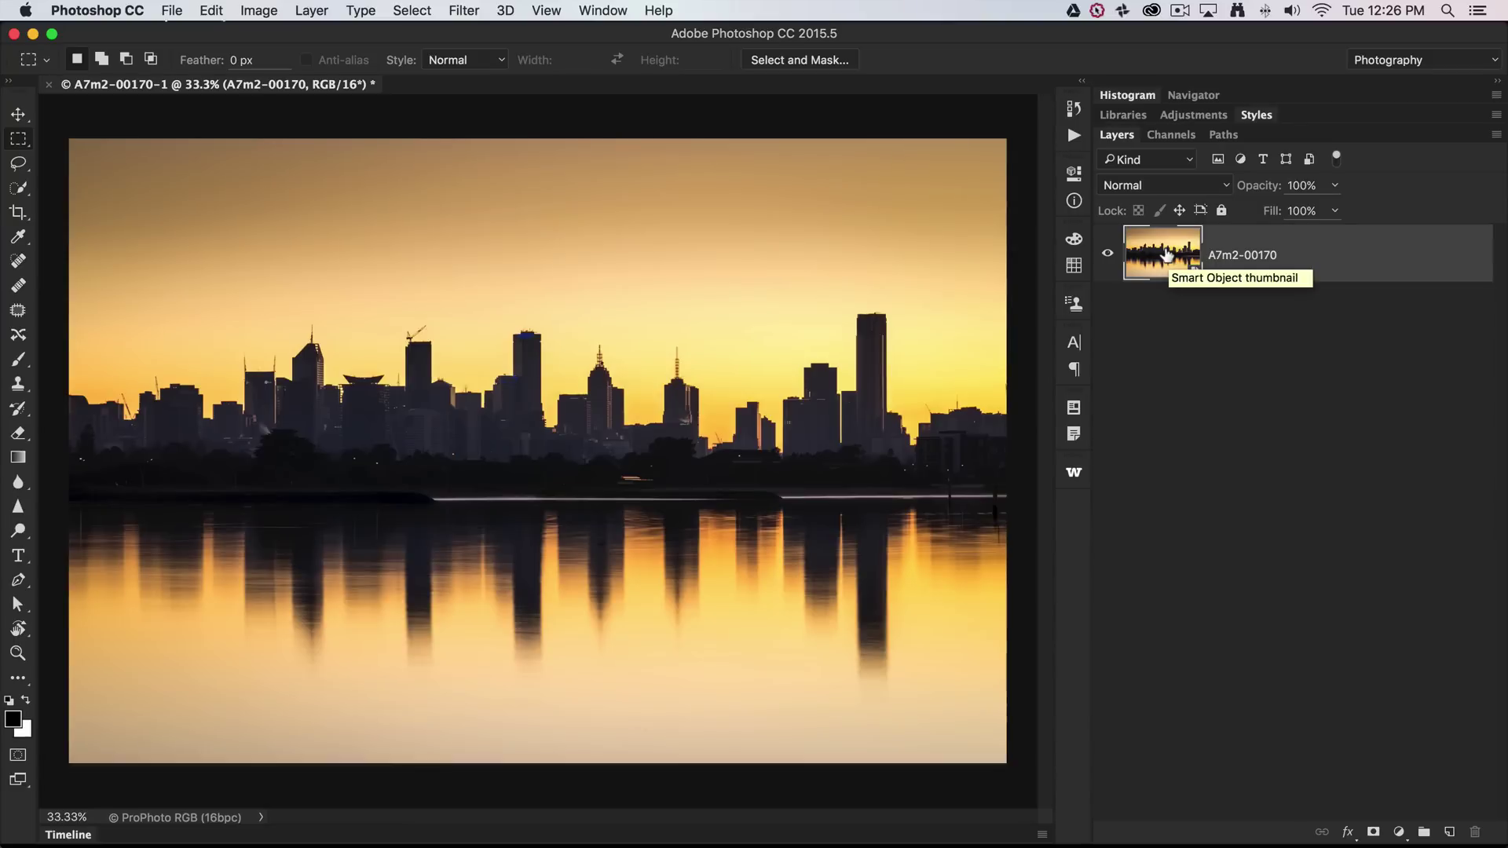
{"action": "double_click", "coordinate": [1167, 254]}
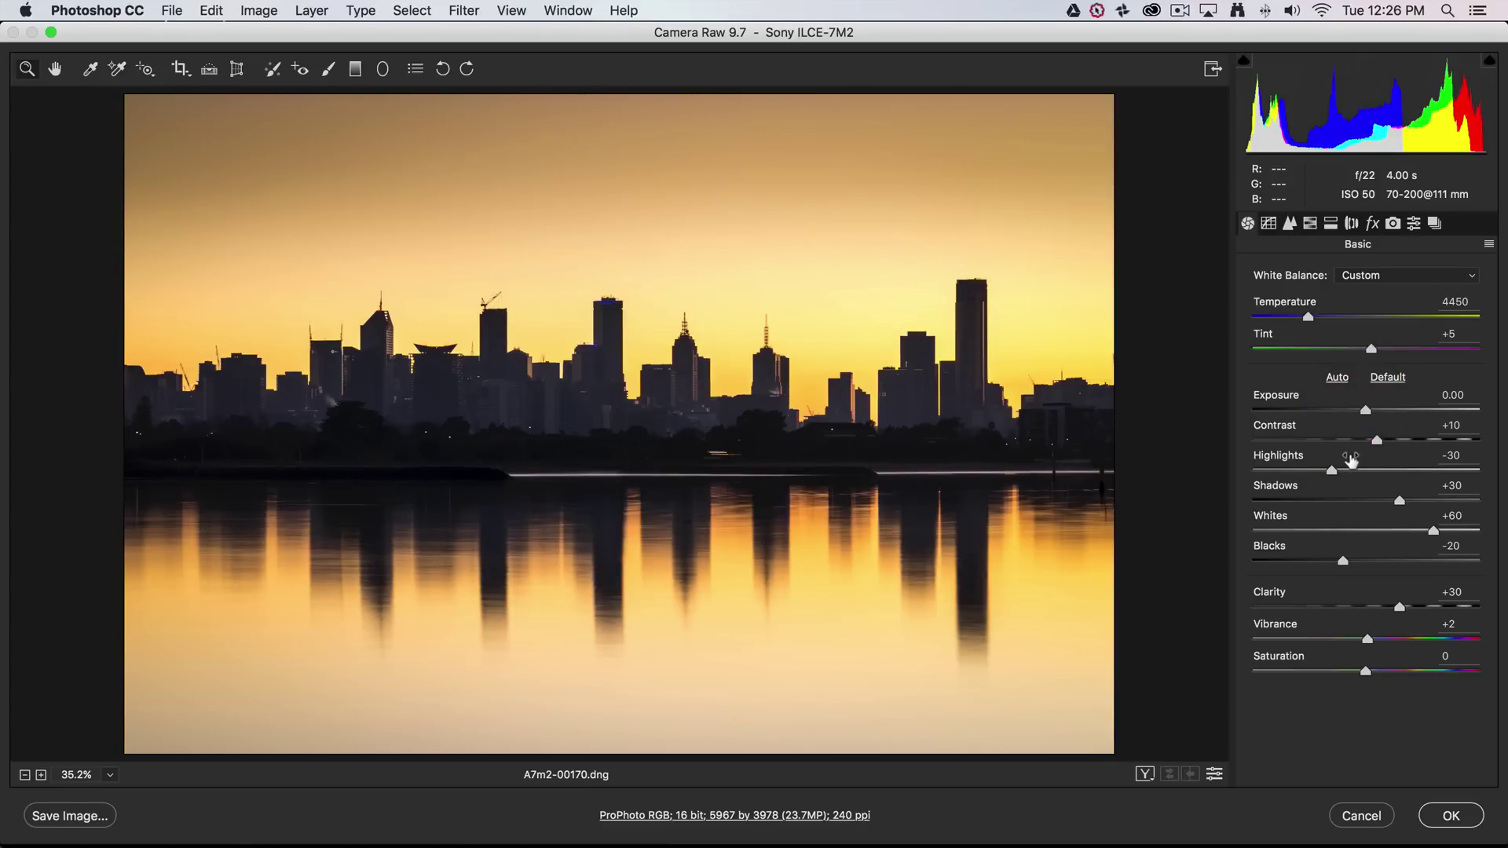
{"action": "left_click", "coordinate": [1349, 813]}
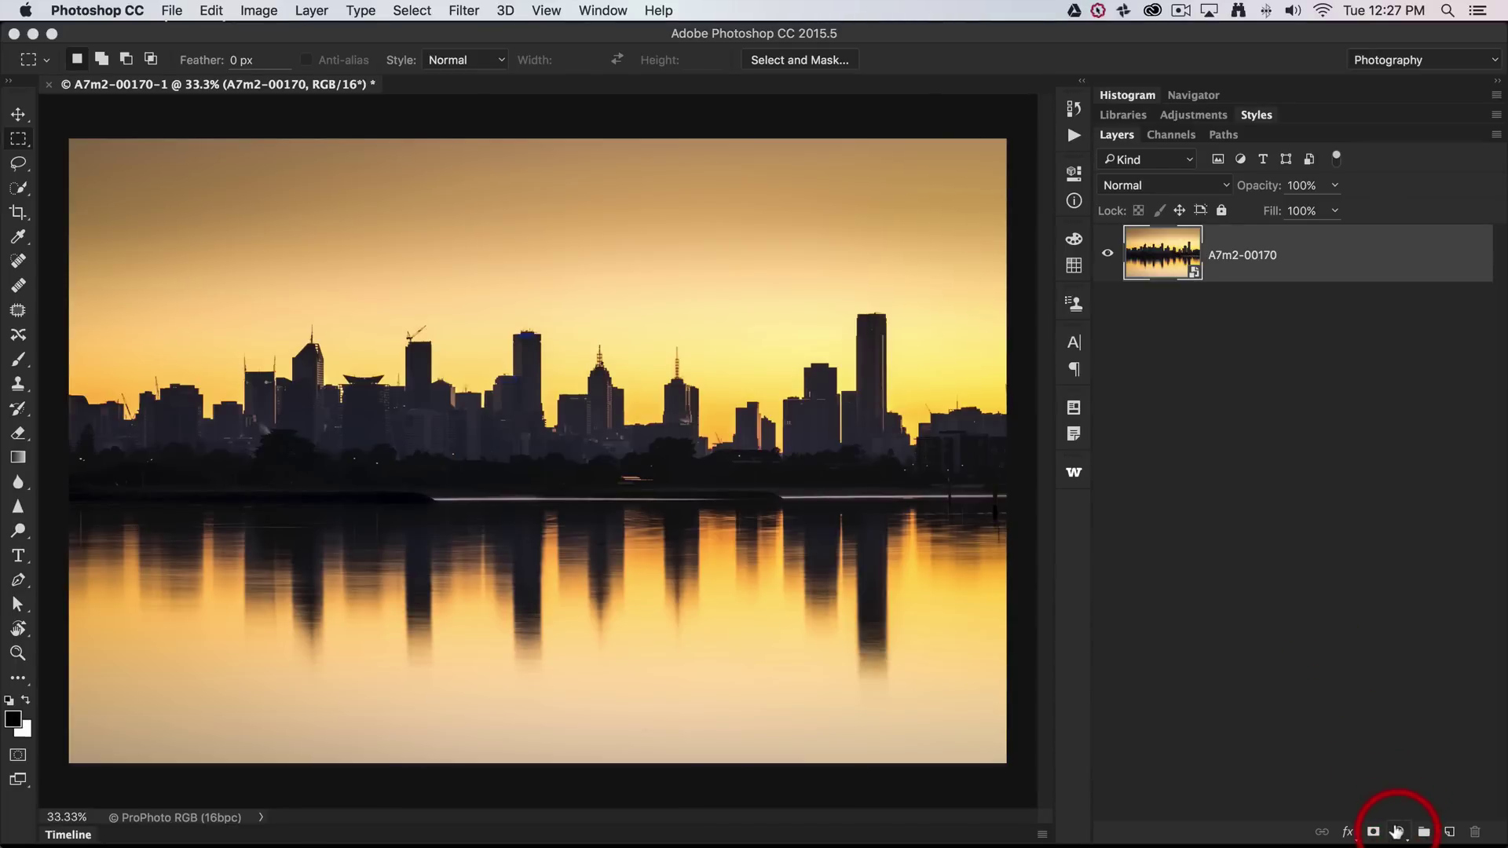
- Add a Curves adjustment layer and raise the Blue channel midpoint
{"action": "left_click", "coordinate": [1396, 830]}
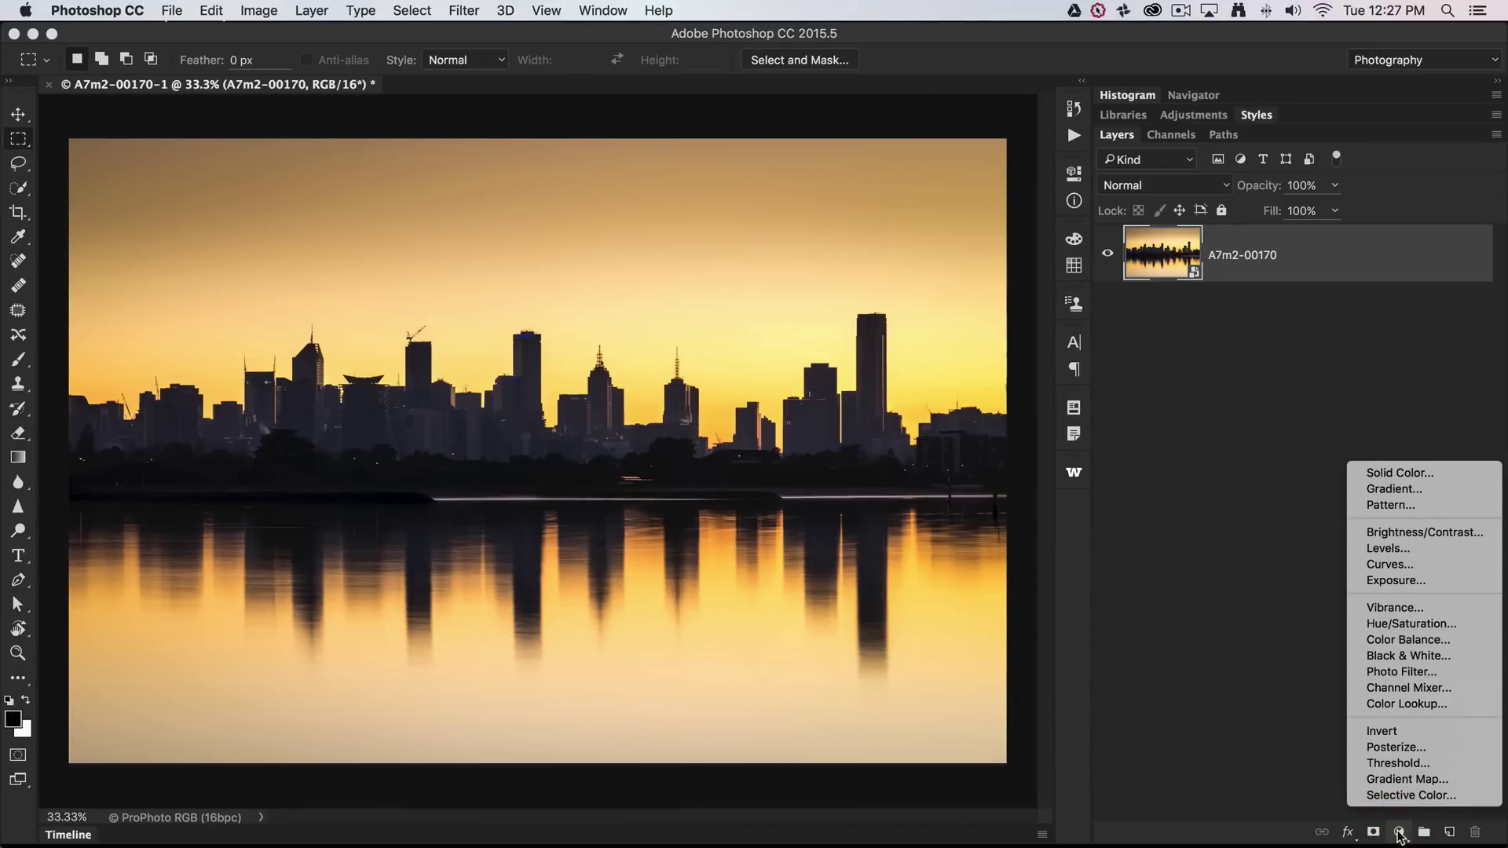
{"action": "left_click", "coordinate": [1394, 566]}
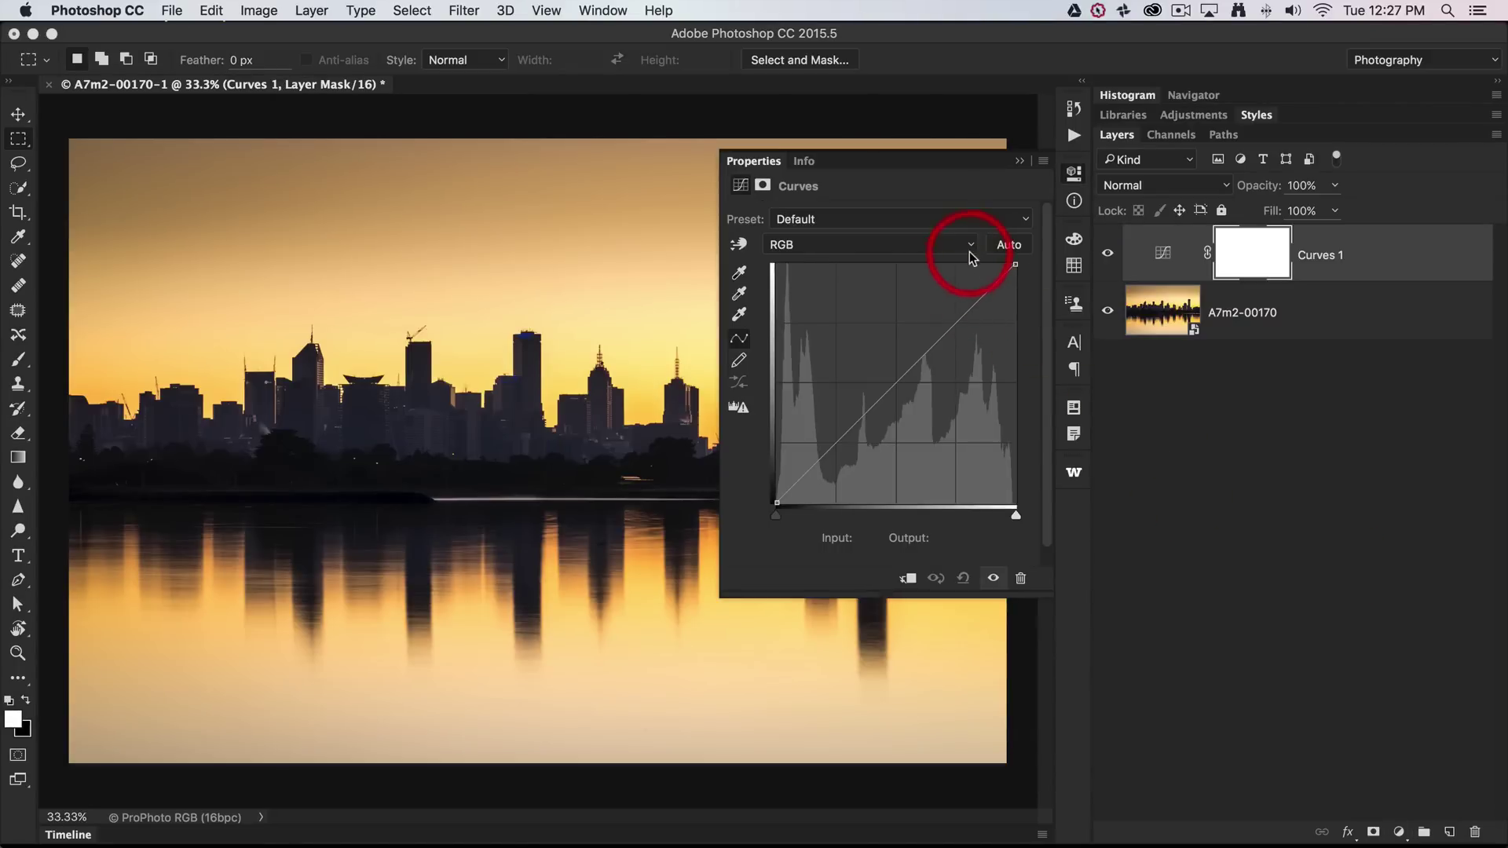
{"action": "left_click", "coordinate": [950, 248]}
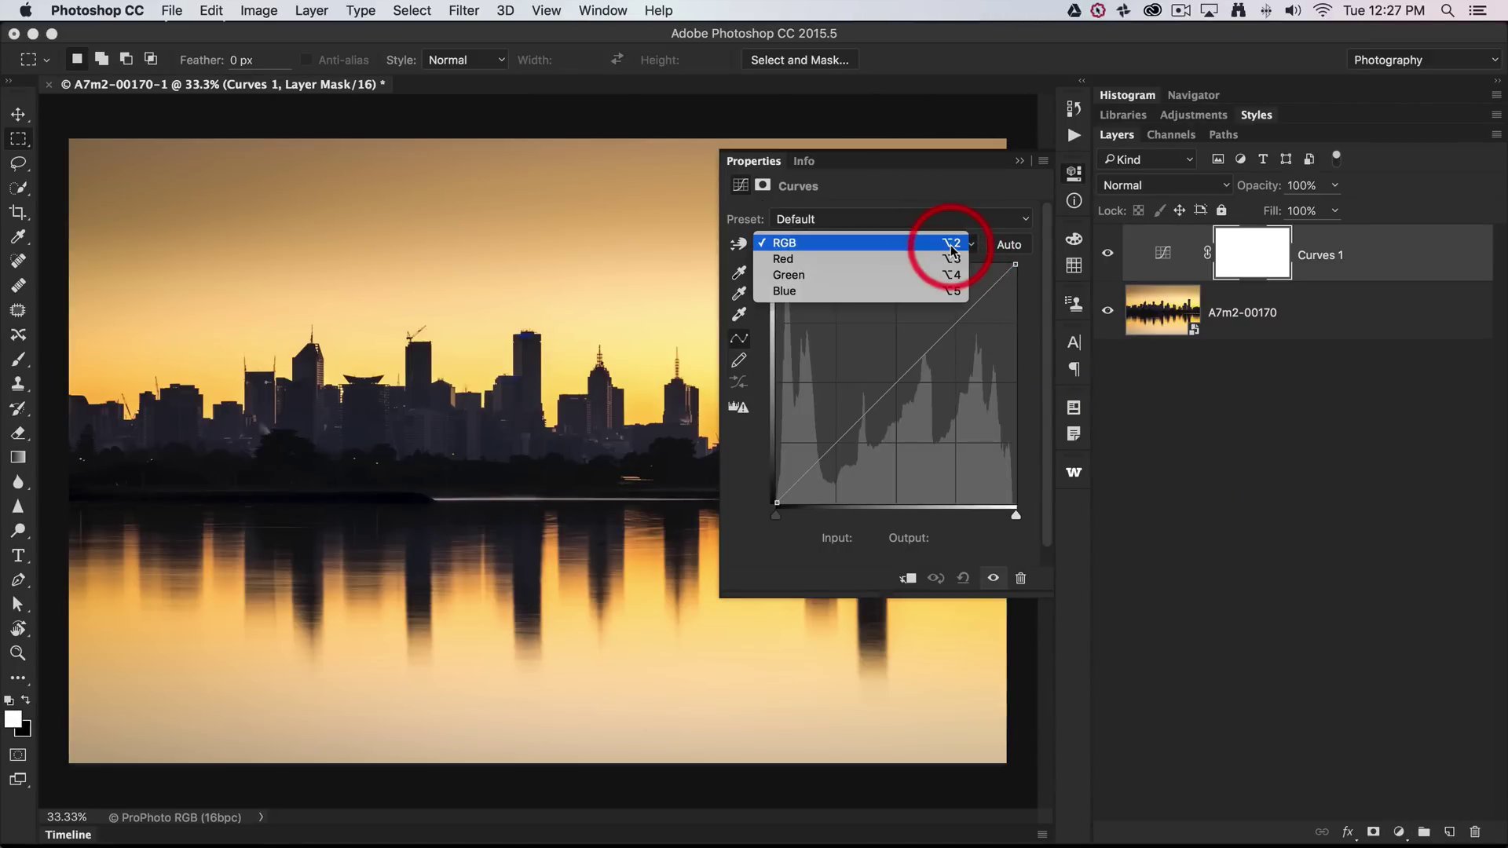
{"action": "left_click", "coordinate": [928, 290]}
{"action": "left_click", "coordinate": [896, 381]}
{"action": "left_click_drag", "start_coordinate": [894, 379], "coordinate": [894, 322]}
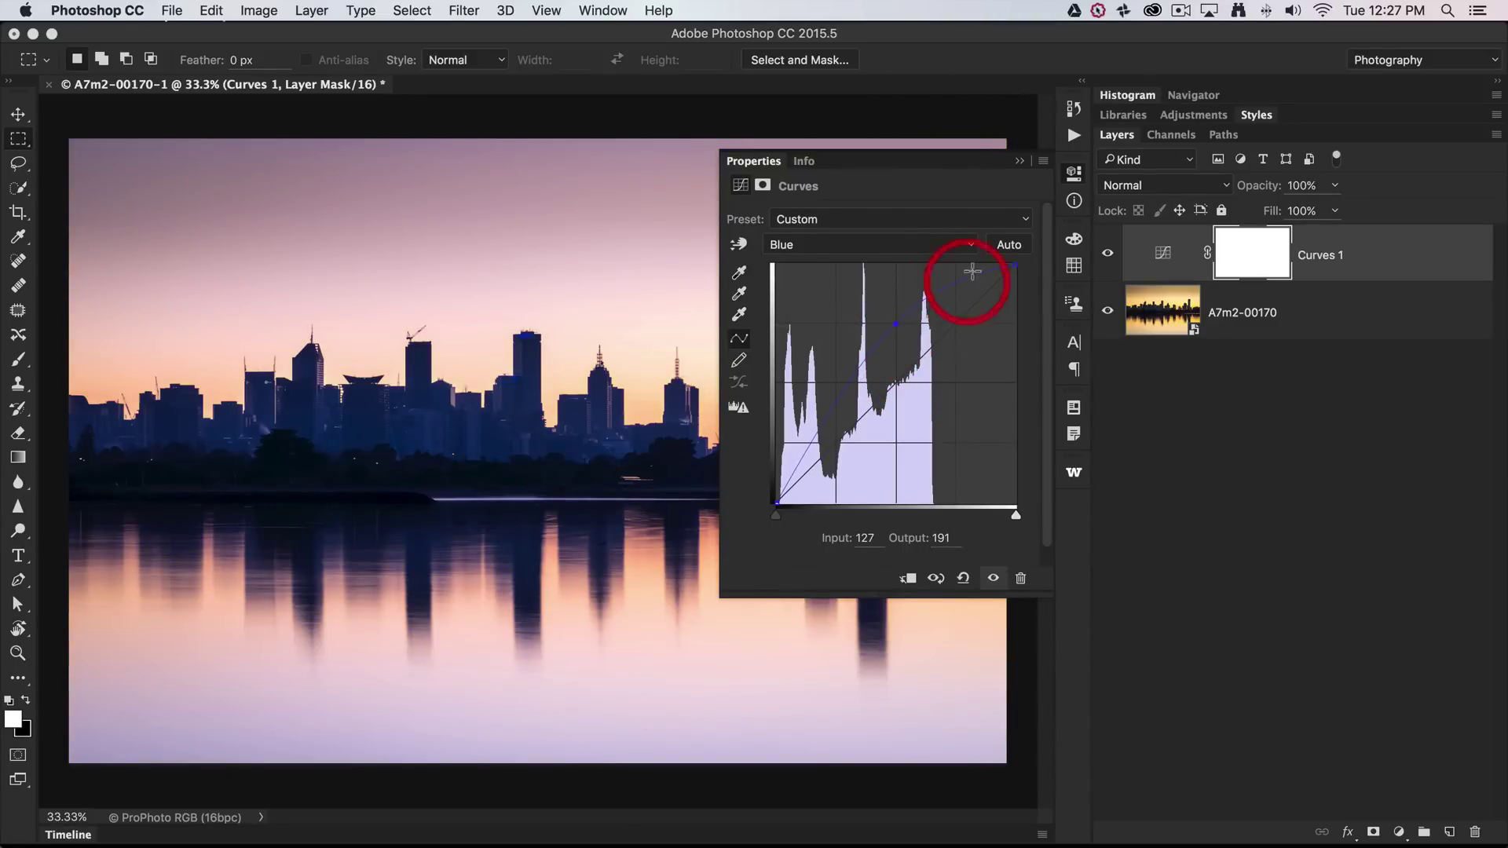
- Lower the Red channel midpoint, collapse Properties, and select the Curves 1 layer
{"action": "left_click", "coordinate": [970, 245]}
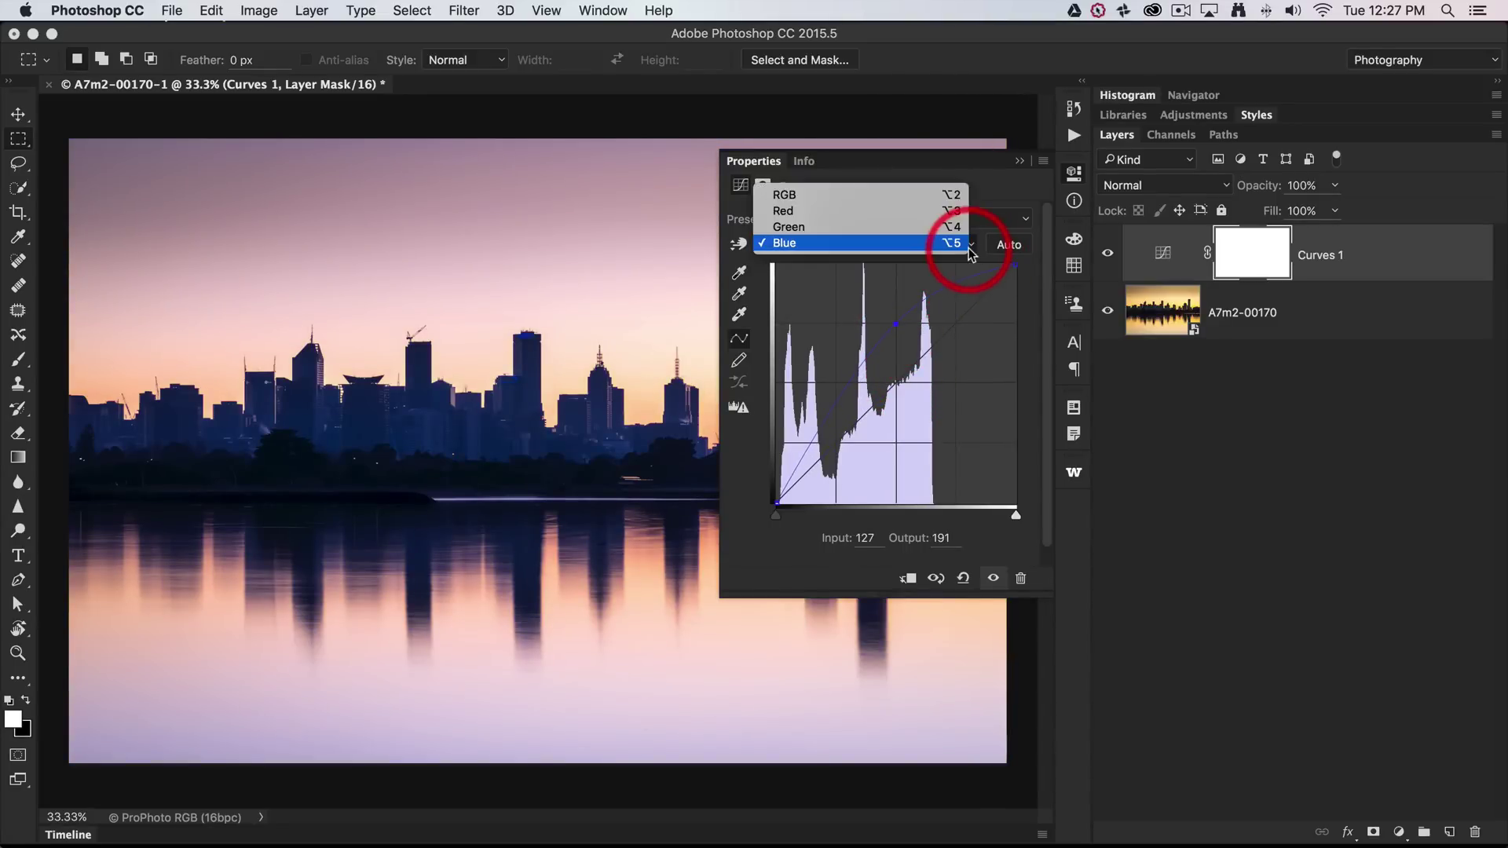
{"action": "left_click", "coordinate": [952, 210]}
{"action": "left_click_drag", "start_coordinate": [885, 378], "coordinate": [895, 412]}
{"action": "left_click", "coordinate": [1020, 160]}
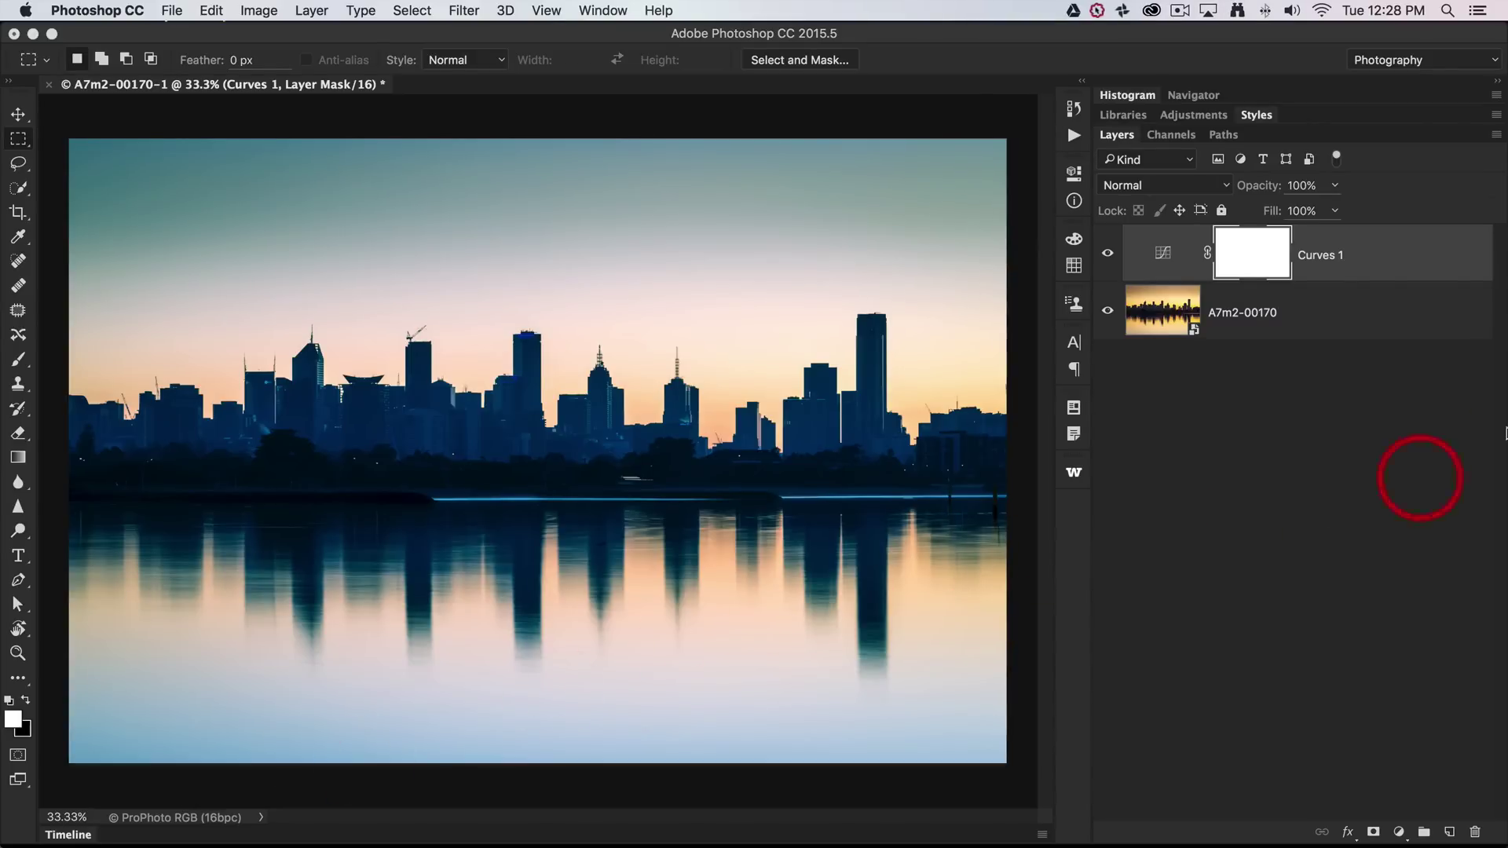
{"action": "left_click", "coordinate": [1427, 261]}
- Delete Curves 1, then try Temperature 3000 in Camera Raw and cancel it
{"action": "key", "text": "BackSpace"}
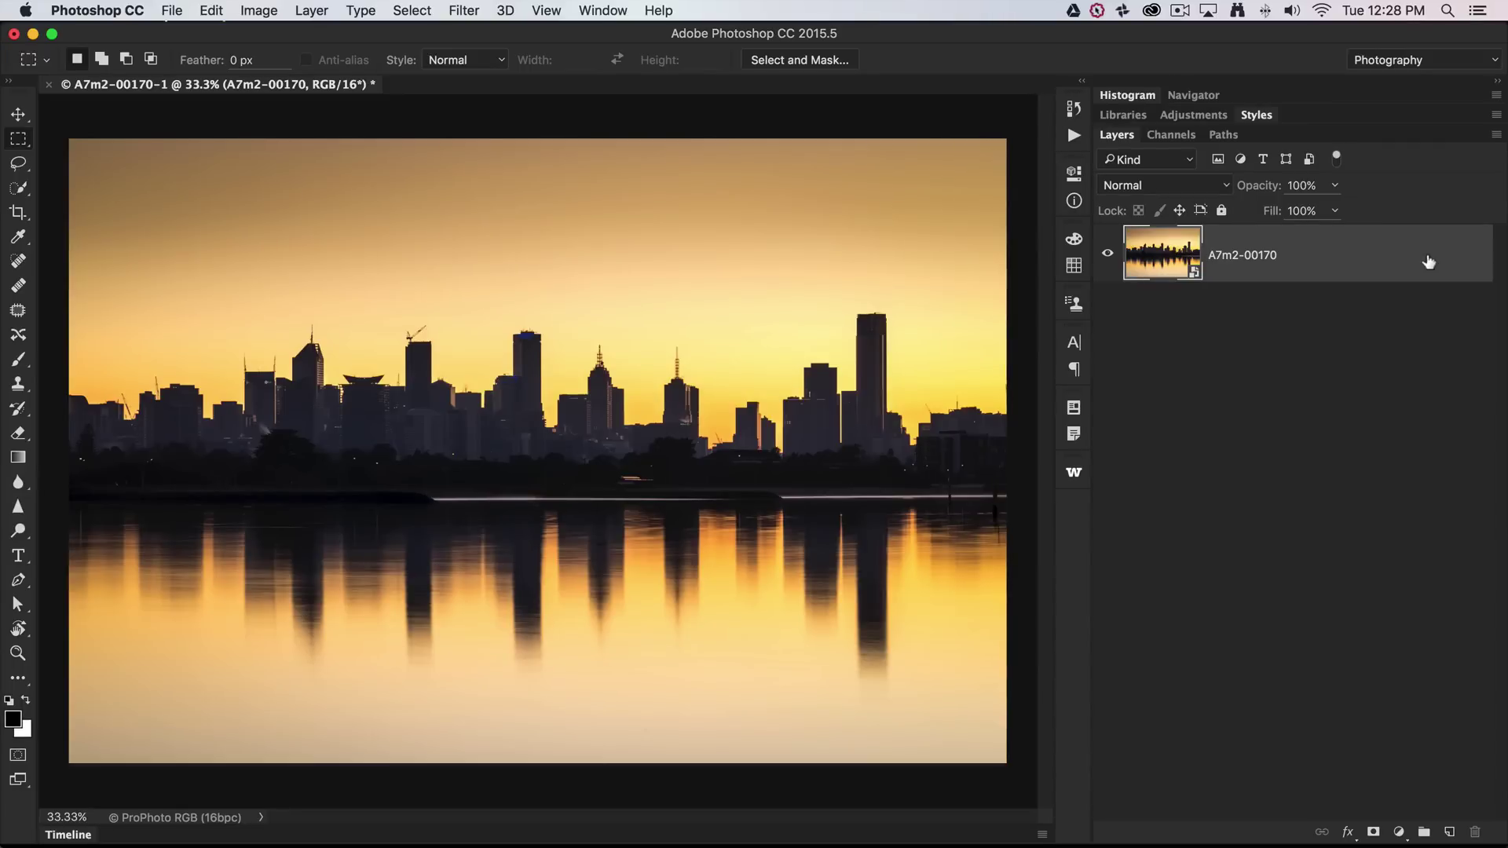
{"action": "double_click", "coordinate": [1161, 251]}
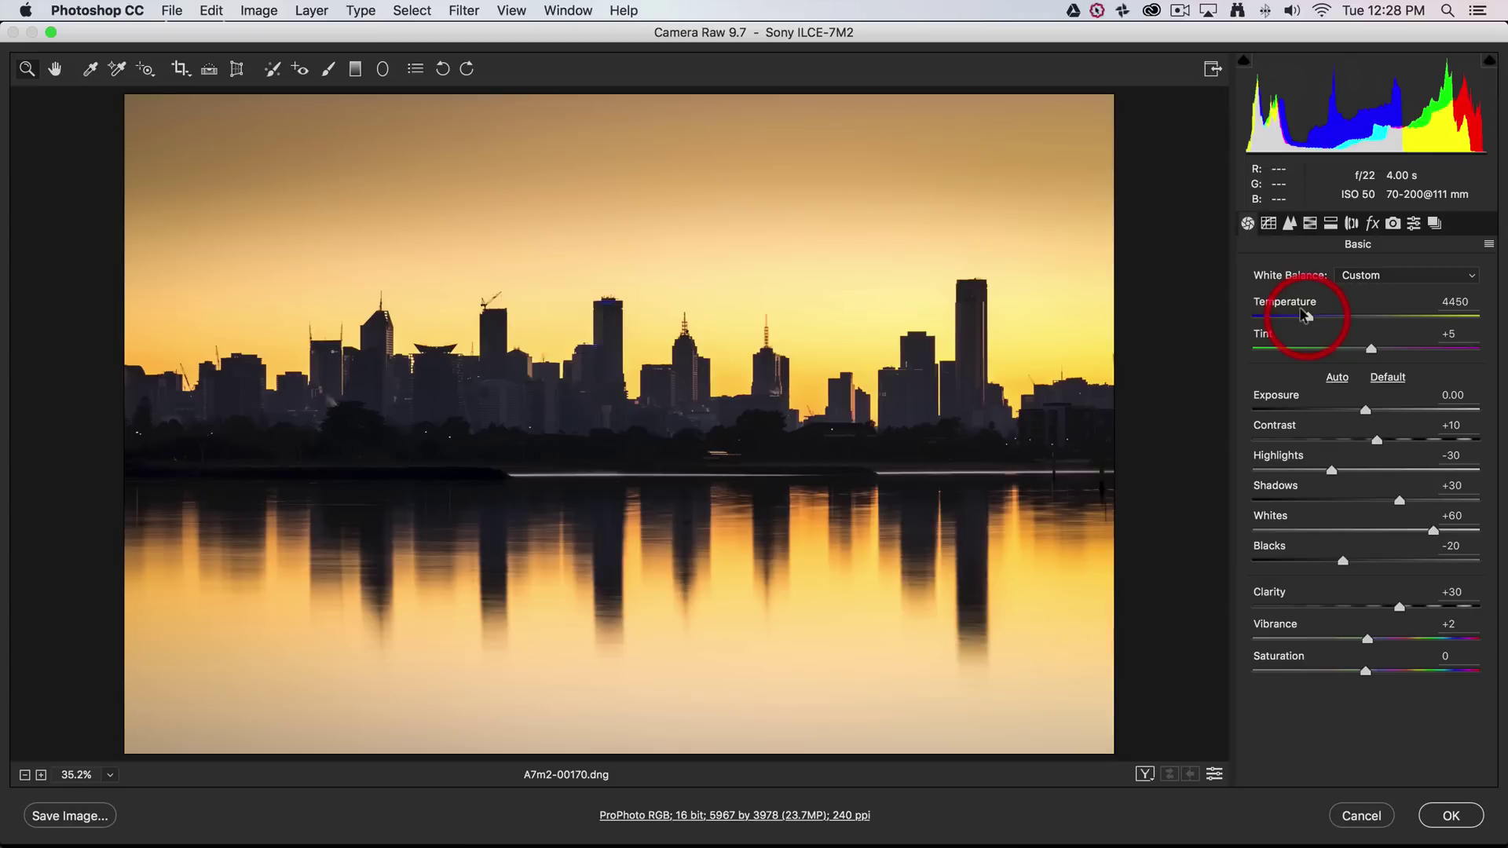
{"action": "left_click_drag", "start_coordinate": [1303, 314], "coordinate": [1270, 315]}
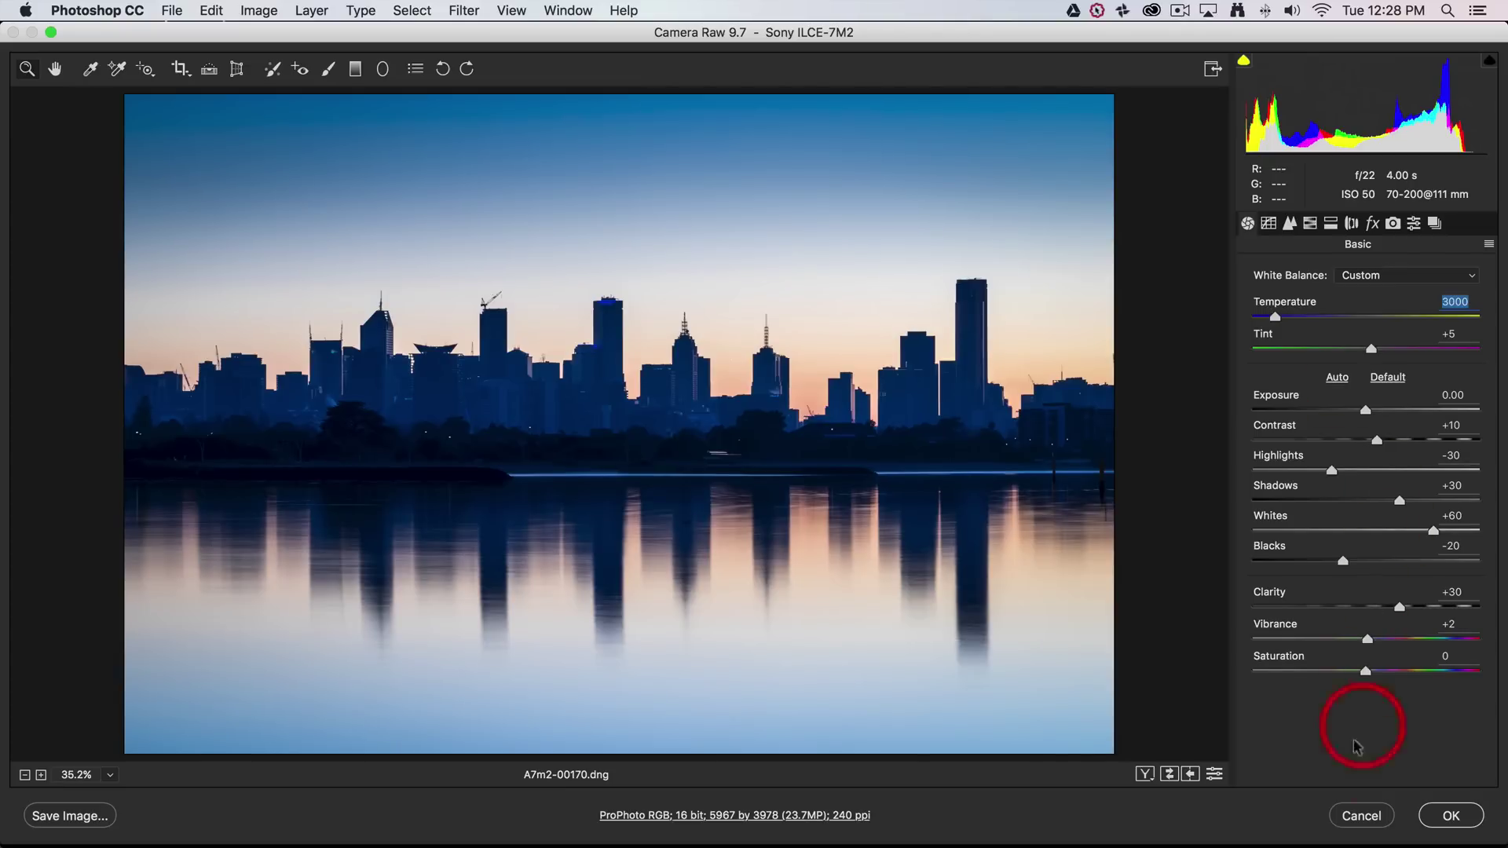
{"action": "left_click", "coordinate": [1356, 812]}
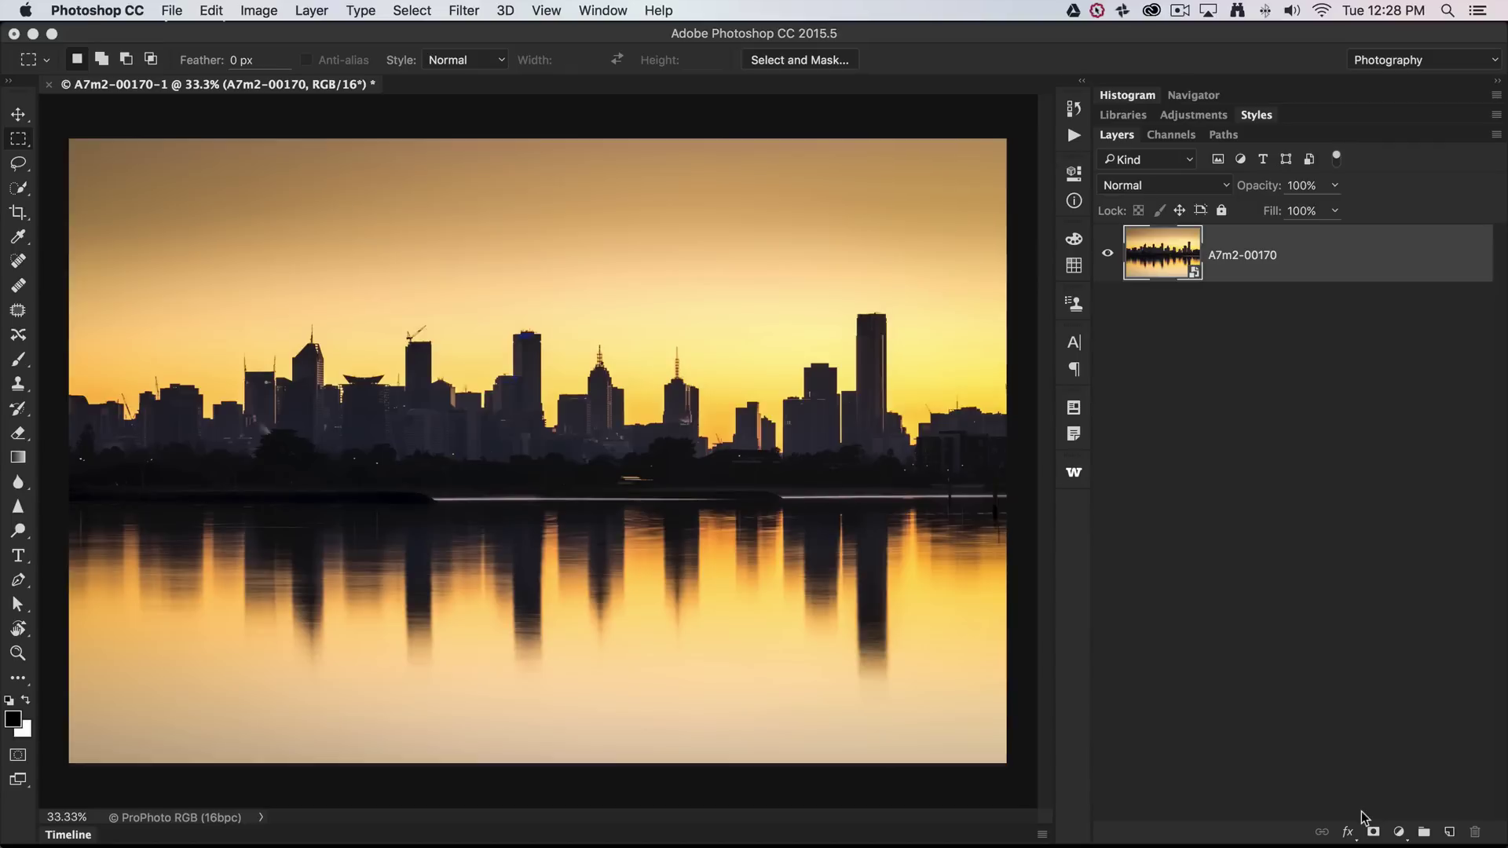
- In Camera Raw Snapshots, preview Warm Dawn and Cool Grad, then apply Cold Morning
{"action": "left_click", "coordinate": [1148, 257]}
{"action": "double_click", "coordinate": [1147, 257]}
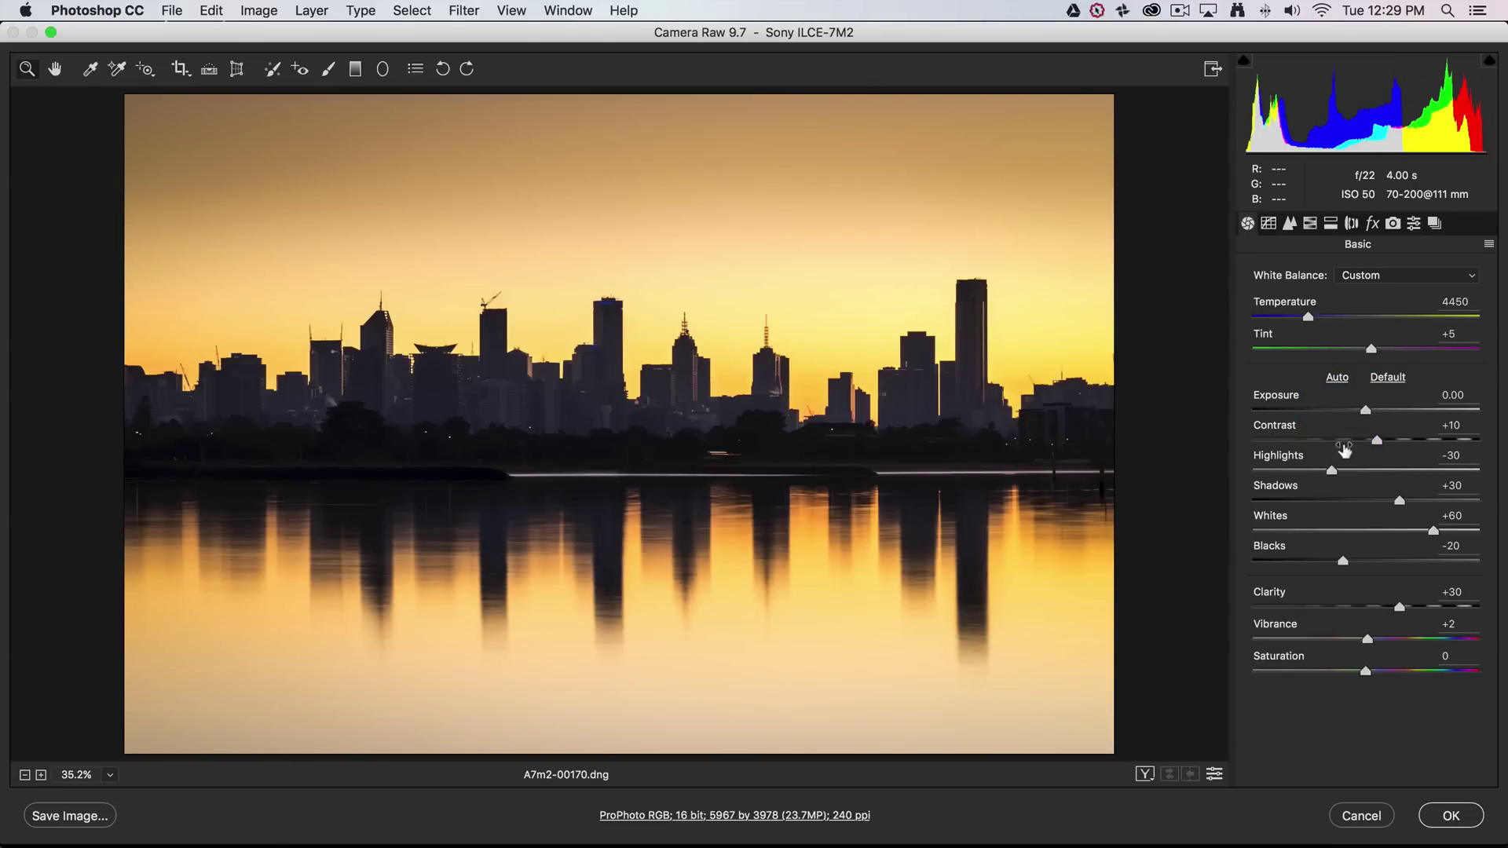
{"action": "left_click", "coordinate": [1432, 224]}
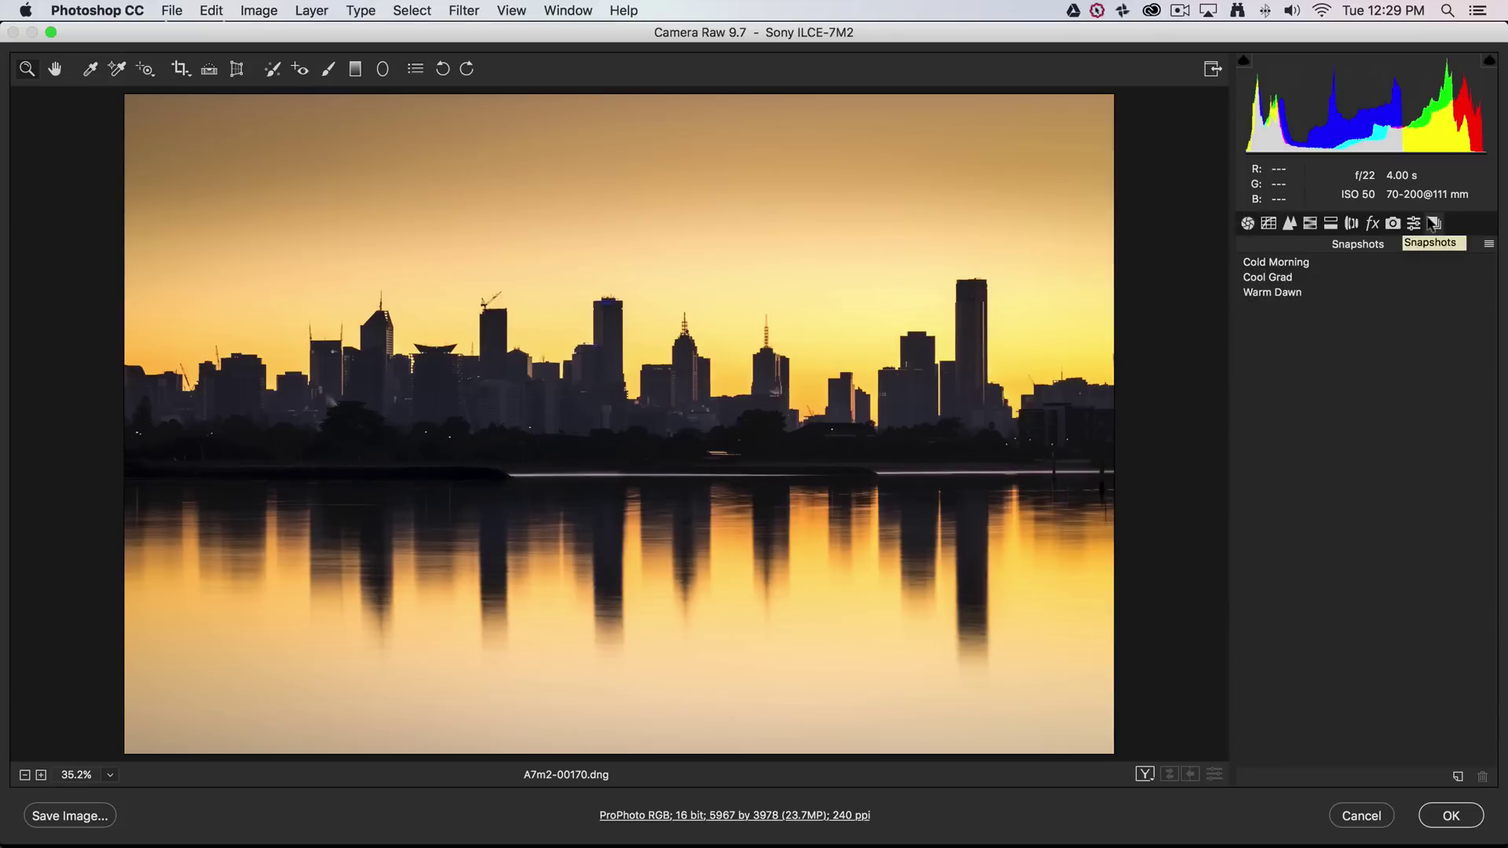
{"action": "left_click", "coordinate": [1266, 289]}
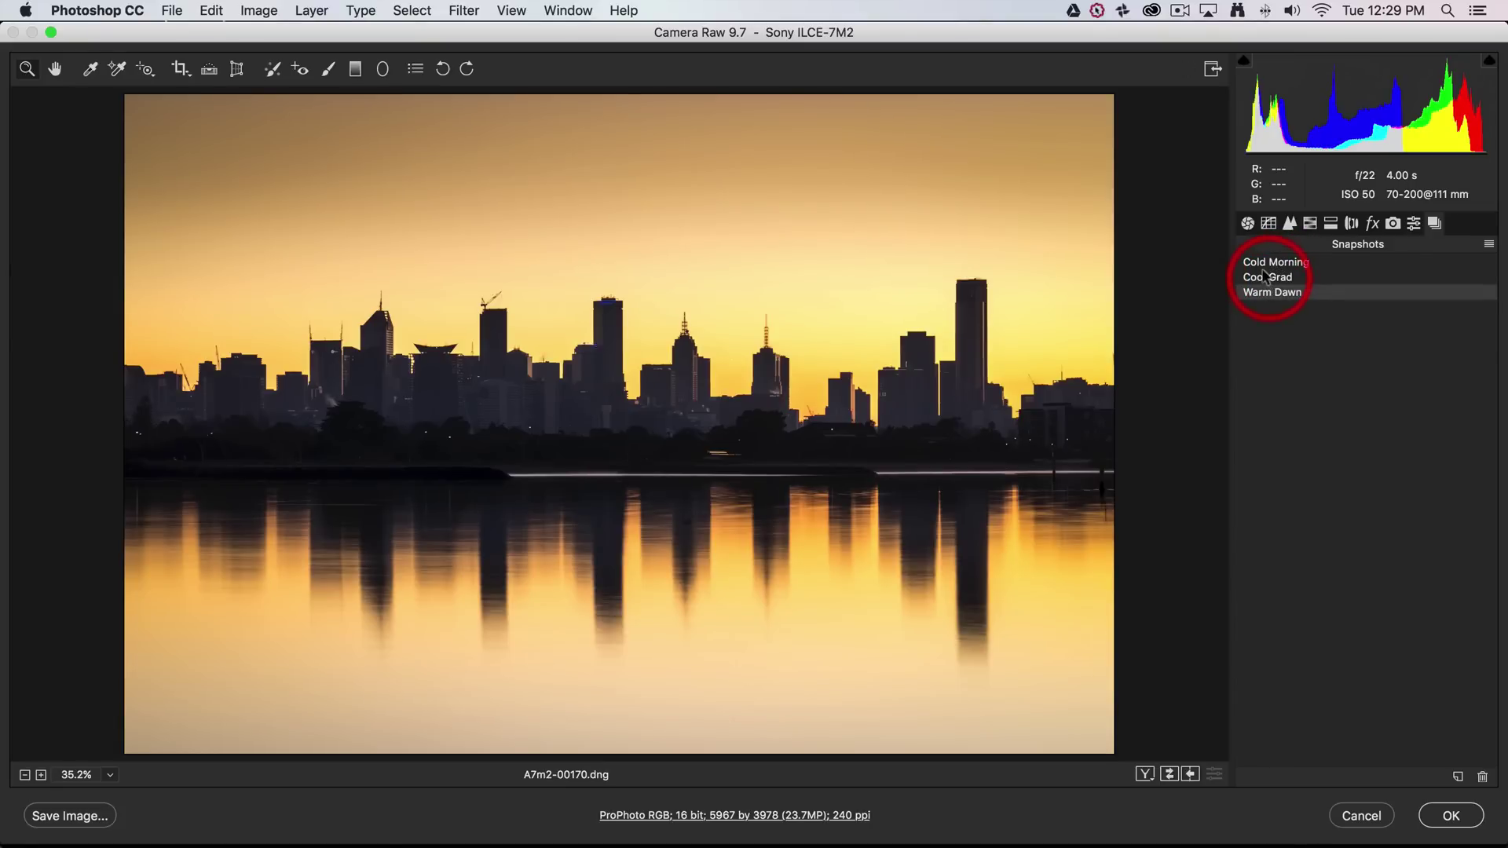
{"action": "left_click", "coordinate": [1263, 274]}
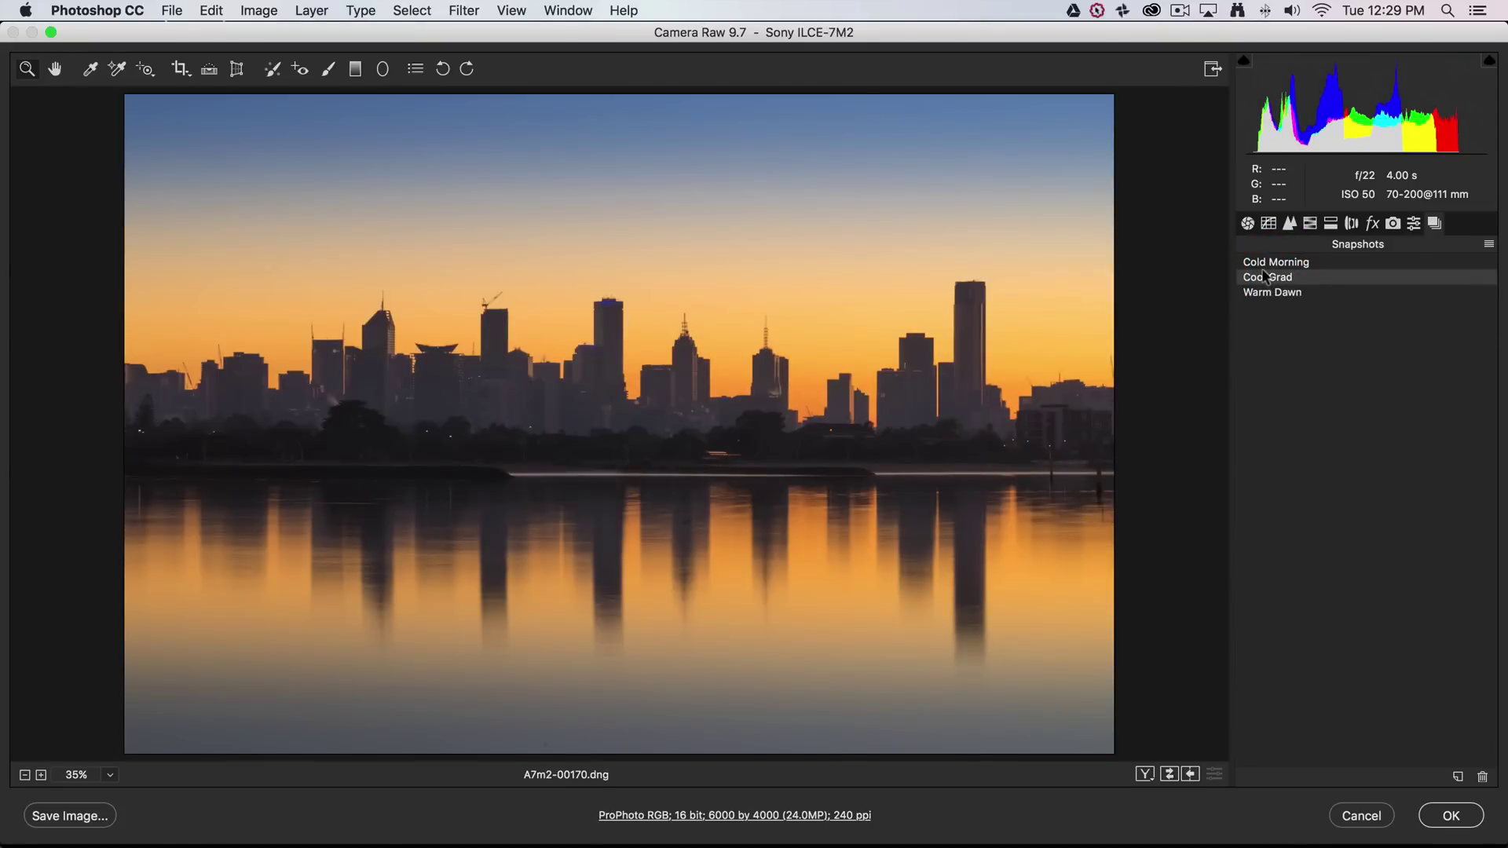
{"action": "left_click", "coordinate": [1267, 263]}
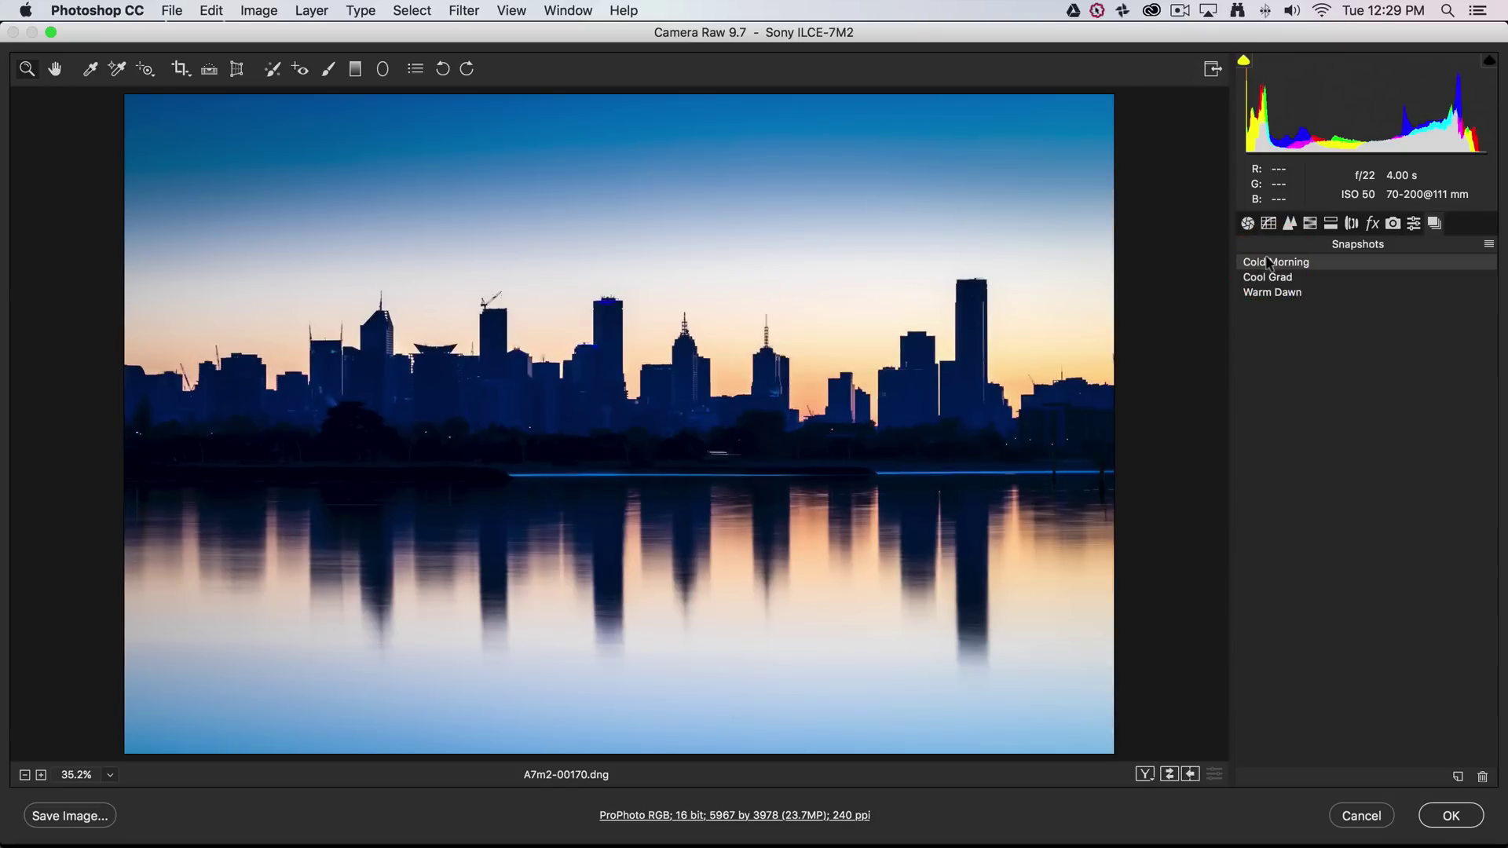
{"action": "left_click", "coordinate": [1436, 813]}
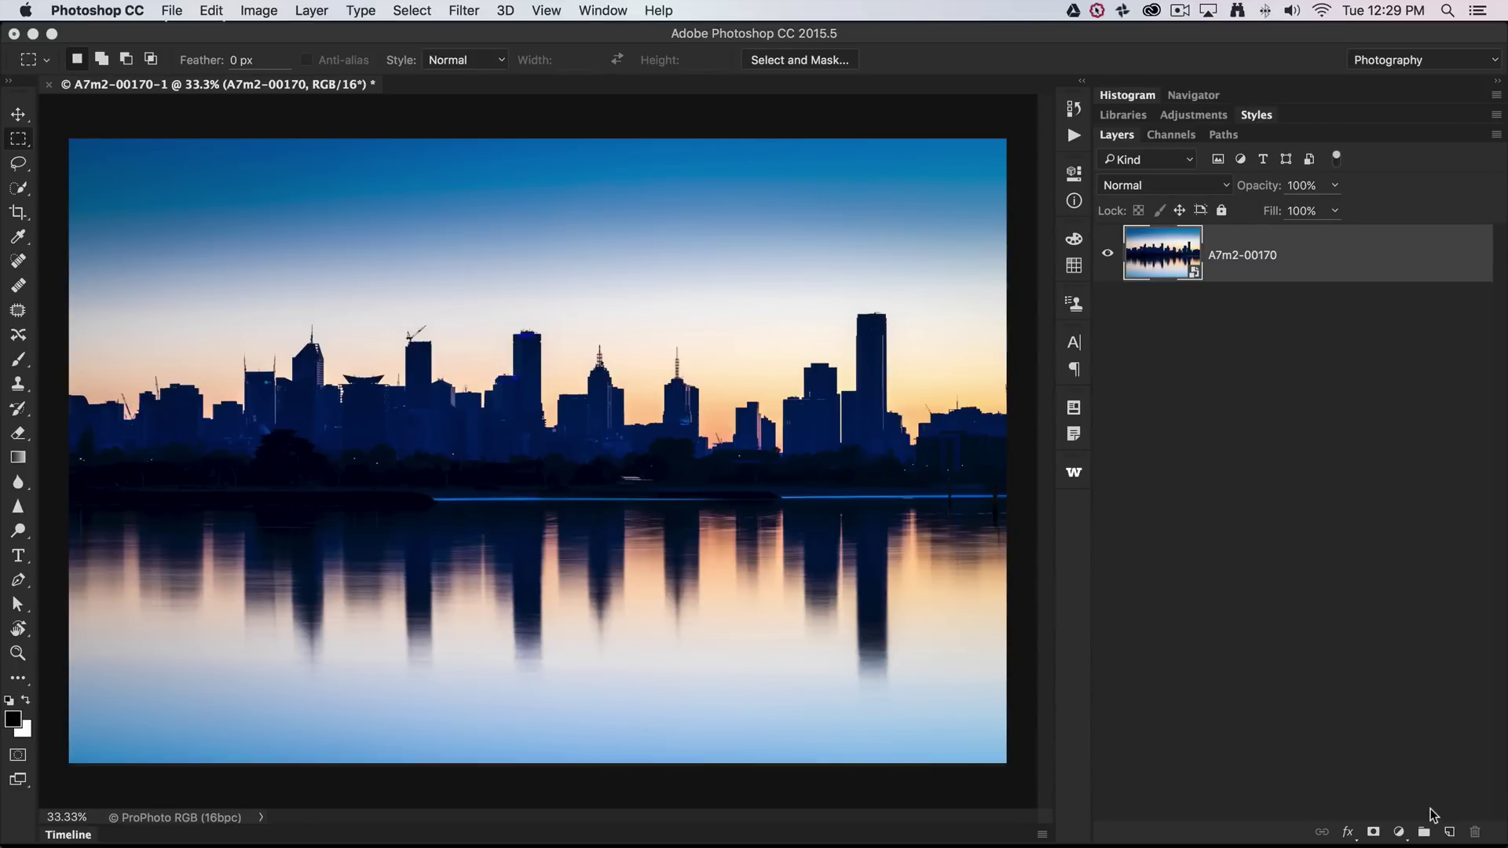
- Undo back to the golden colours and show the Flare library in the Libraries panel
{"action": "key", "text": "ctrl+z"}
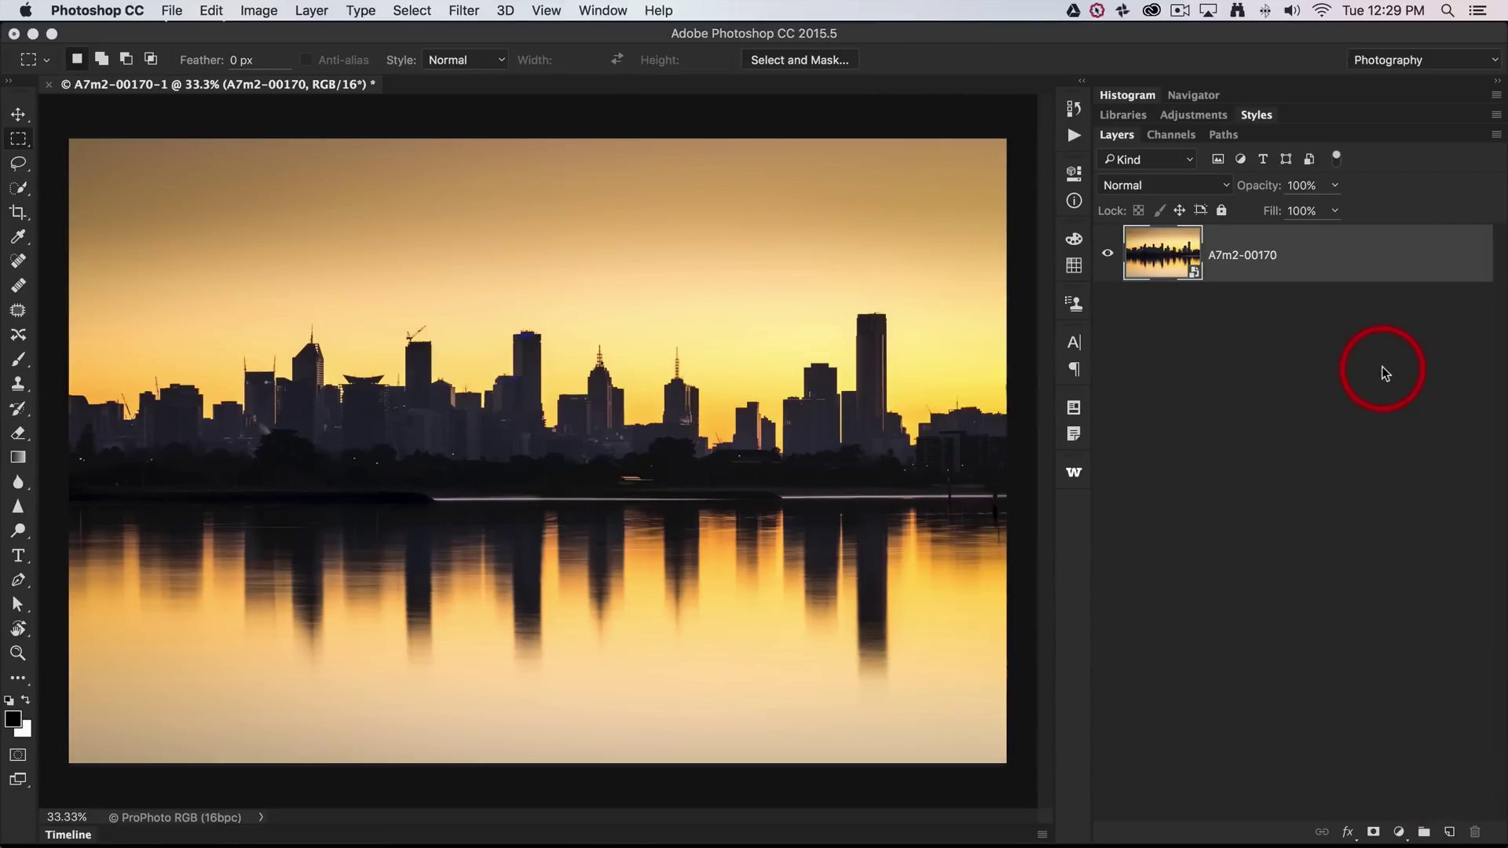
{"action": "left_click", "coordinate": [1131, 117]}
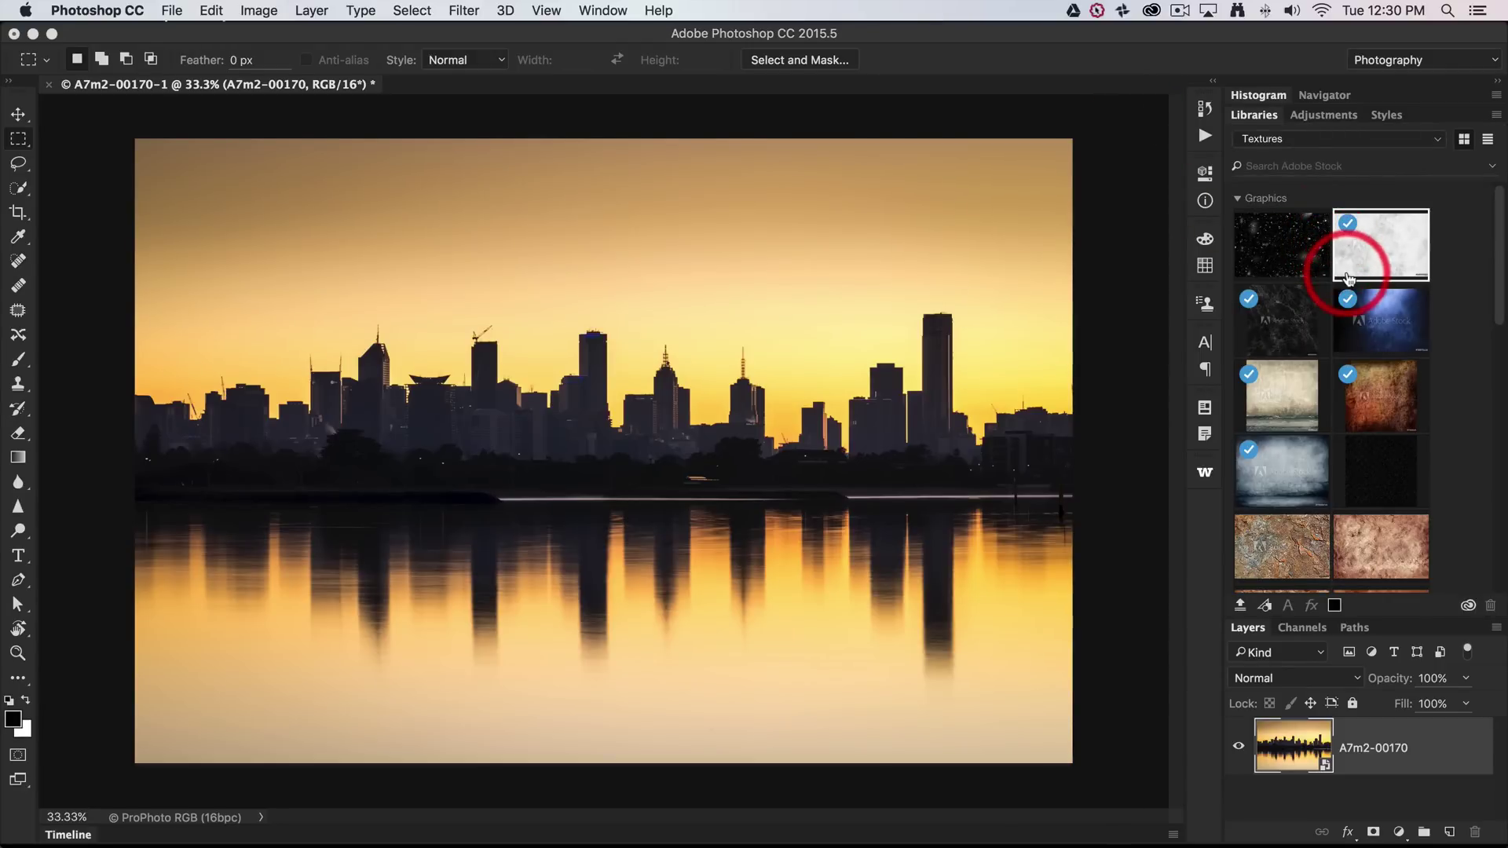
{"action": "scroll", "coordinate": [1347, 276], "scroll_direction": "down", "scroll_amount": 4}
{"action": "scroll", "coordinate": [1347, 277], "scroll_direction": "down", "scroll_amount": 2}
{"action": "scroll", "coordinate": [1374, 235], "scroll_direction": "up", "scroll_amount": 8}
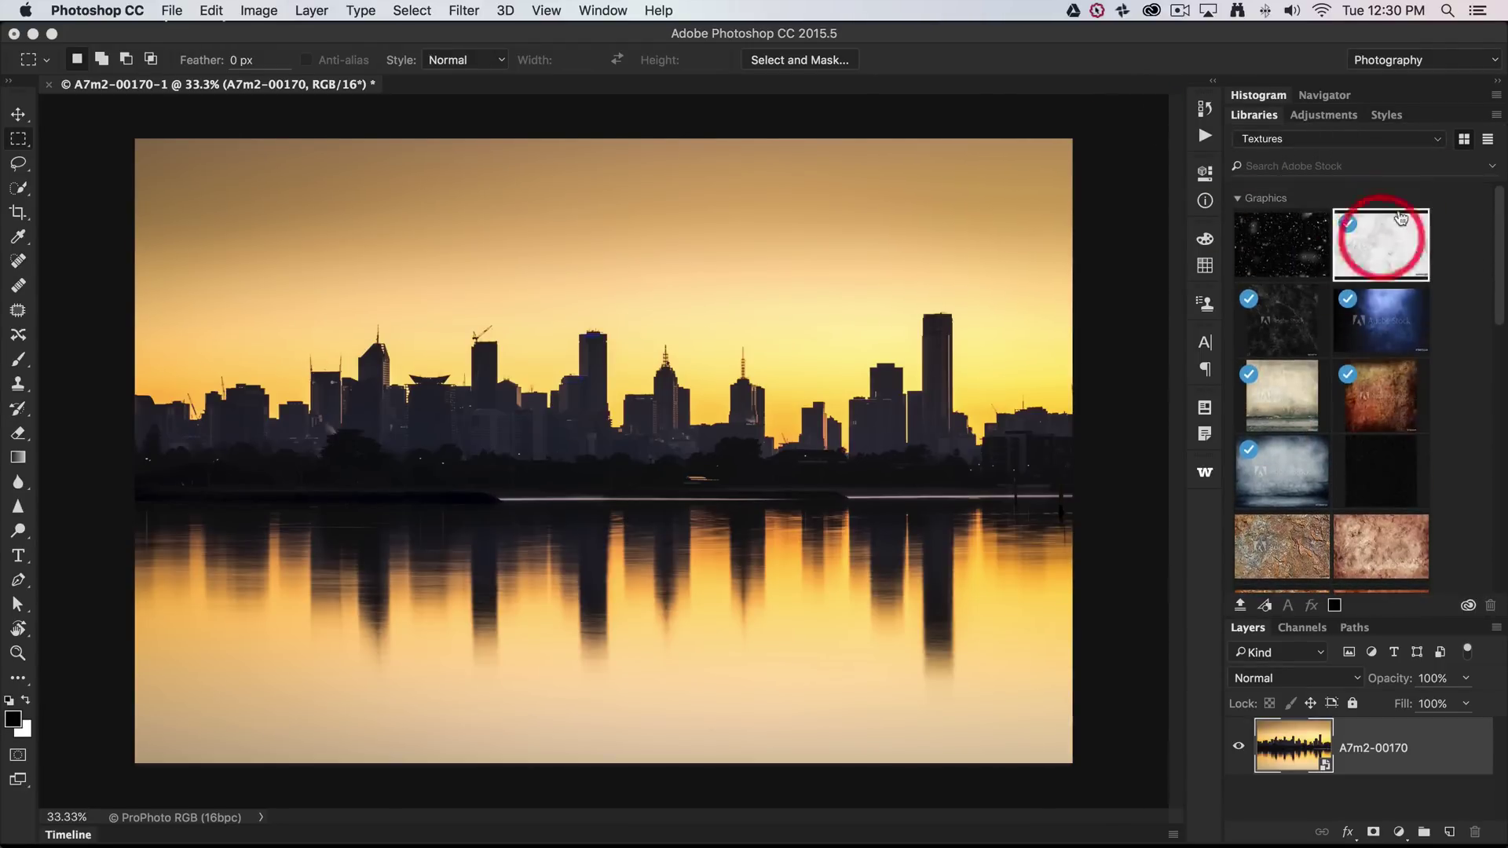
{"action": "left_click", "coordinate": [1416, 149]}
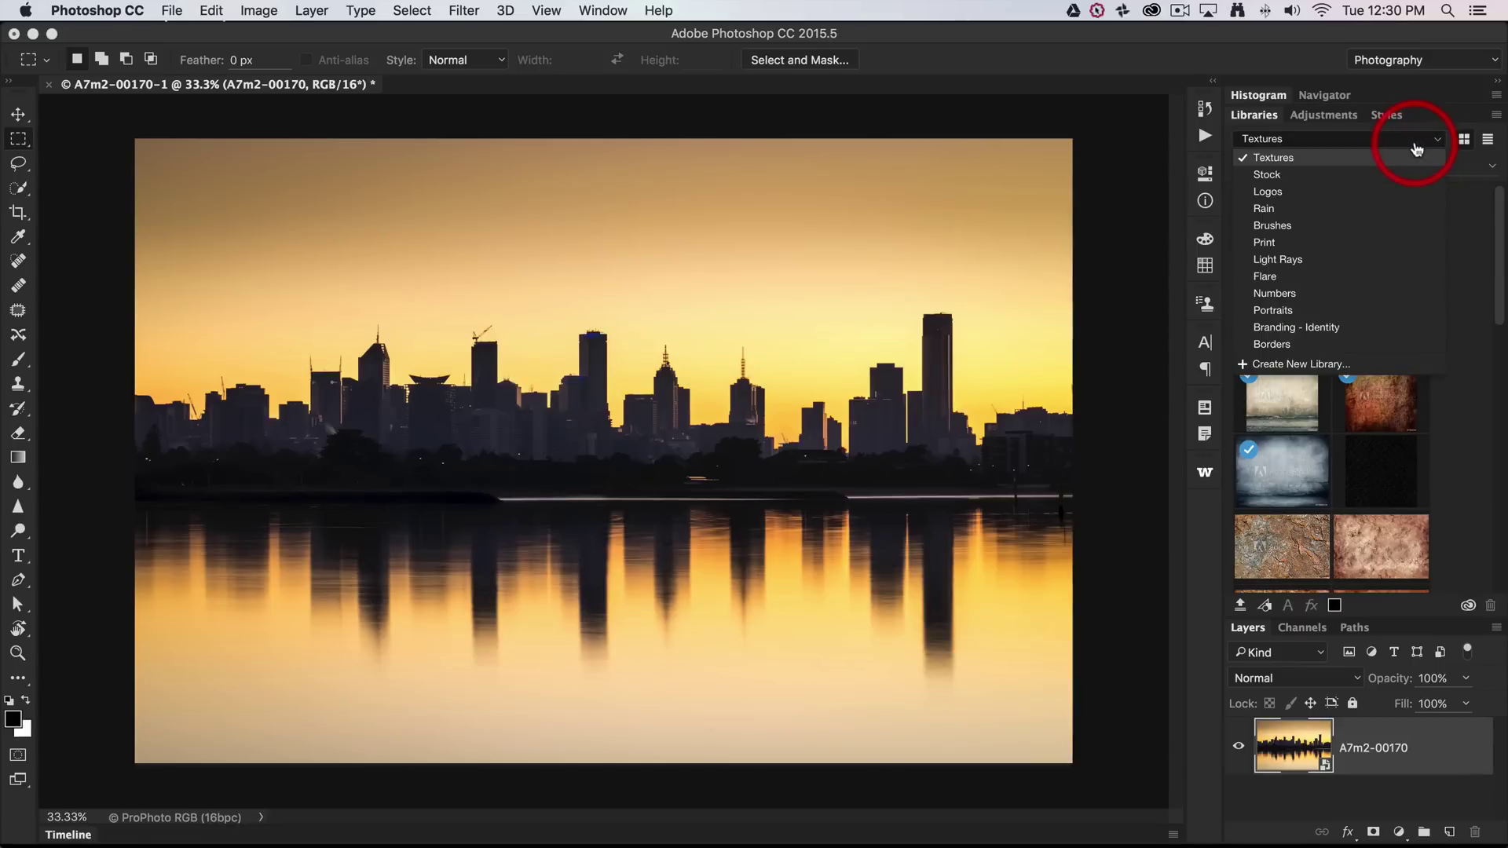
{"action": "left_click", "coordinate": [1272, 281]}
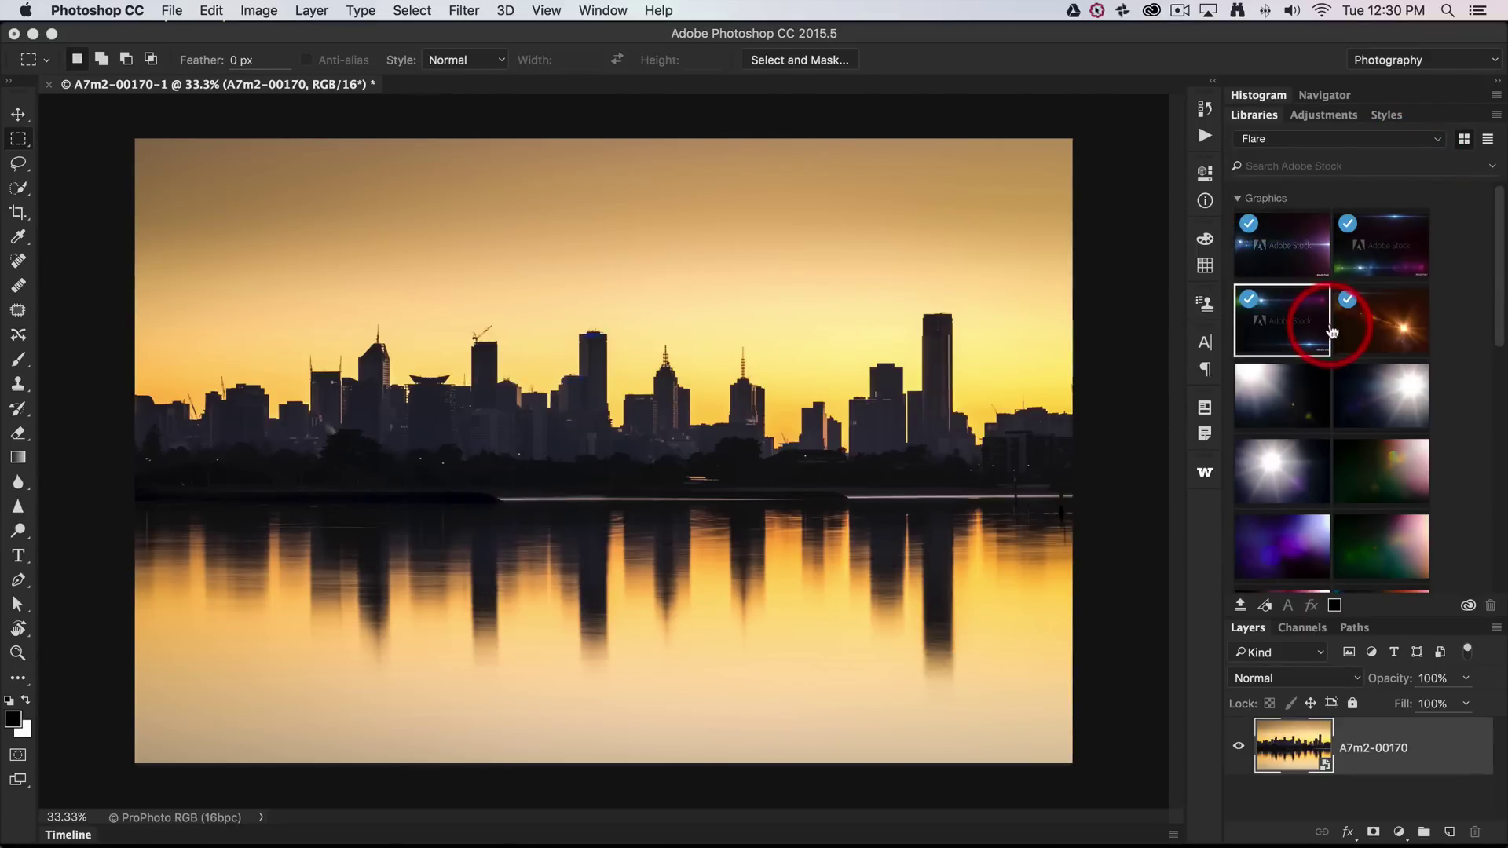
{"action": "scroll", "coordinate": [1332, 323], "scroll_direction": "down", "scroll_amount": 3}
{"action": "scroll", "coordinate": [1366, 299], "scroll_direction": "up", "scroll_amount": 2}
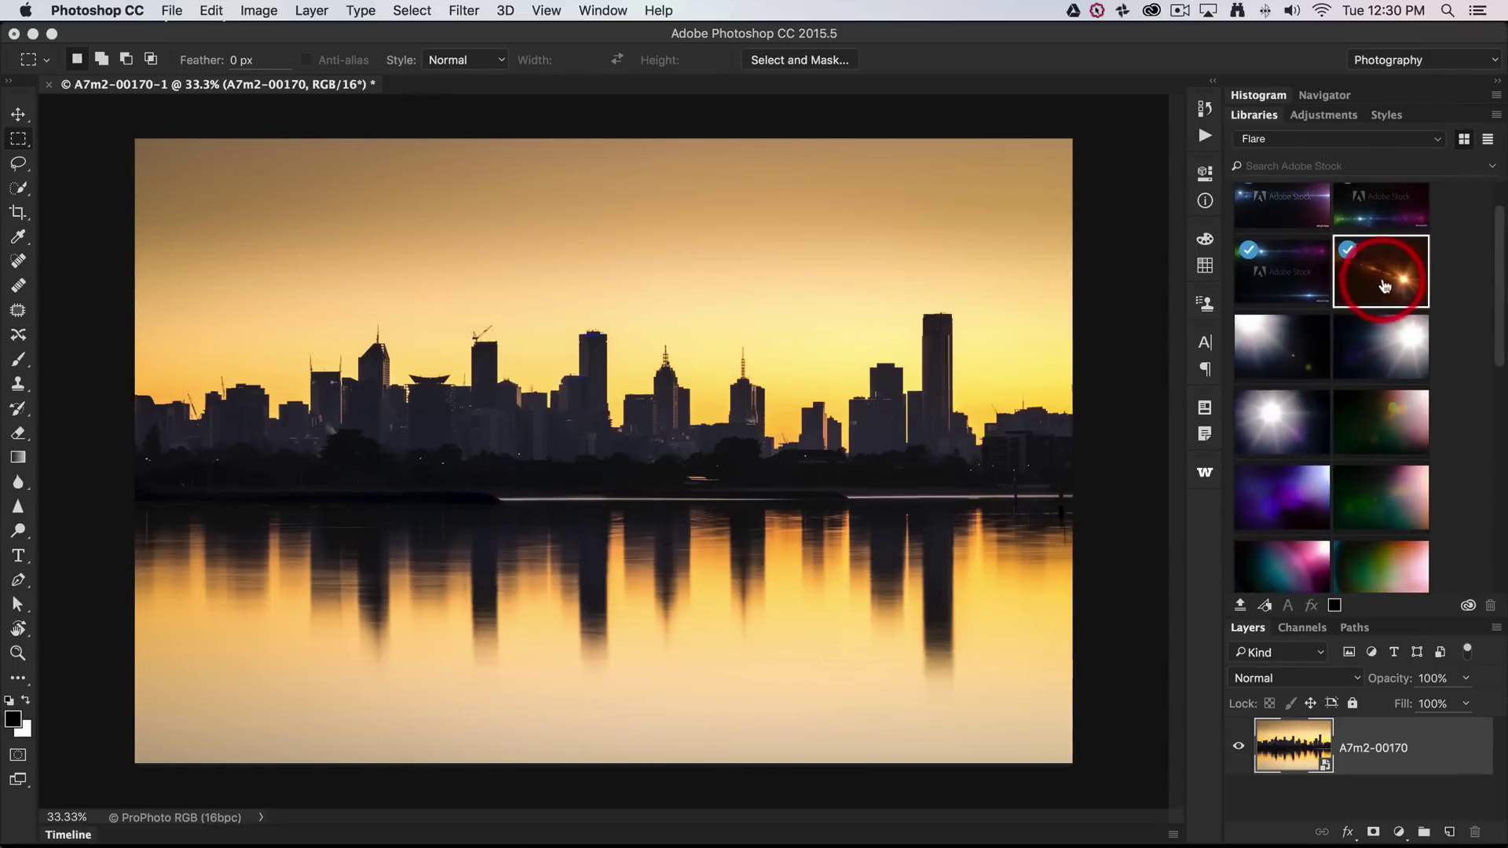
{"action": "mouse_move", "coordinate": [1384, 286]}
- Place the Lens flare effect image, enlarge it over the photo, and set 70% opacity
{"action": "left_click_drag", "start_coordinate": [1393, 284], "coordinate": [599, 400]}
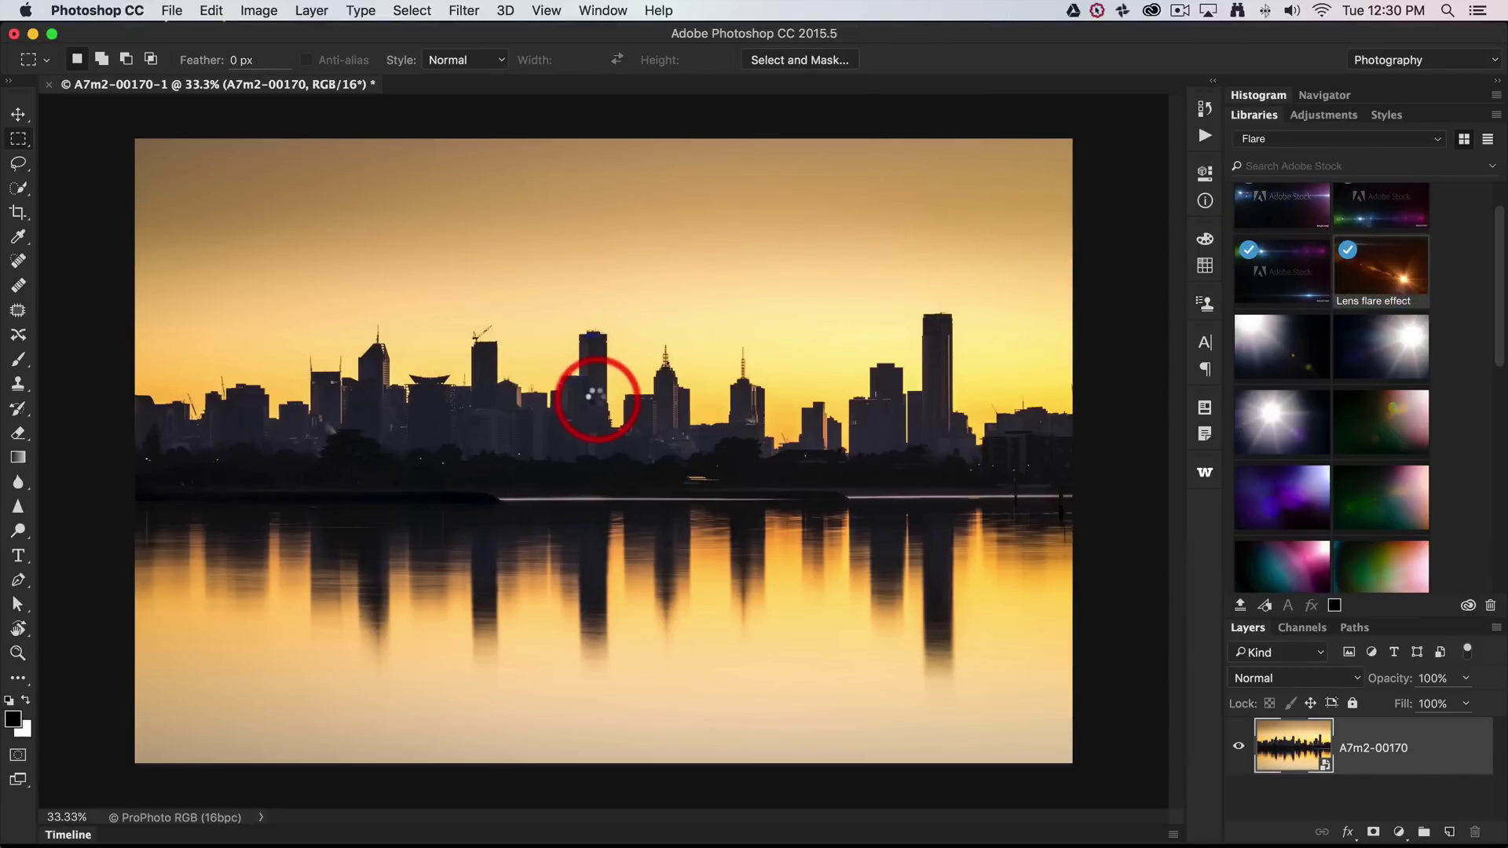
{"action": "left_click_drag", "start_coordinate": [548, 287], "coordinate": [452, 267]}
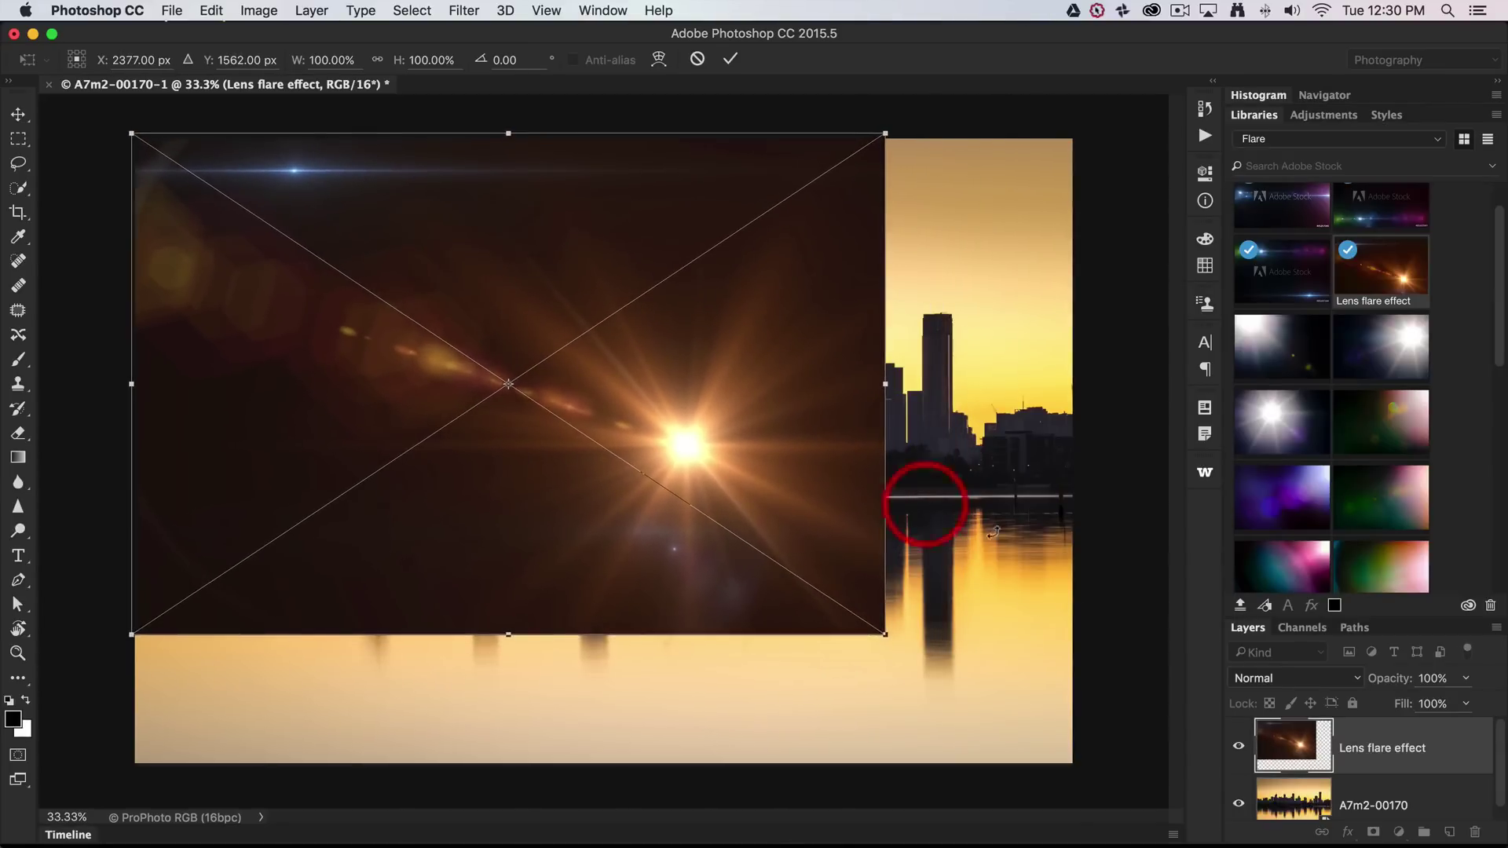
{"action": "left_click_drag", "start_coordinate": [882, 631], "coordinate": [1071, 760]}
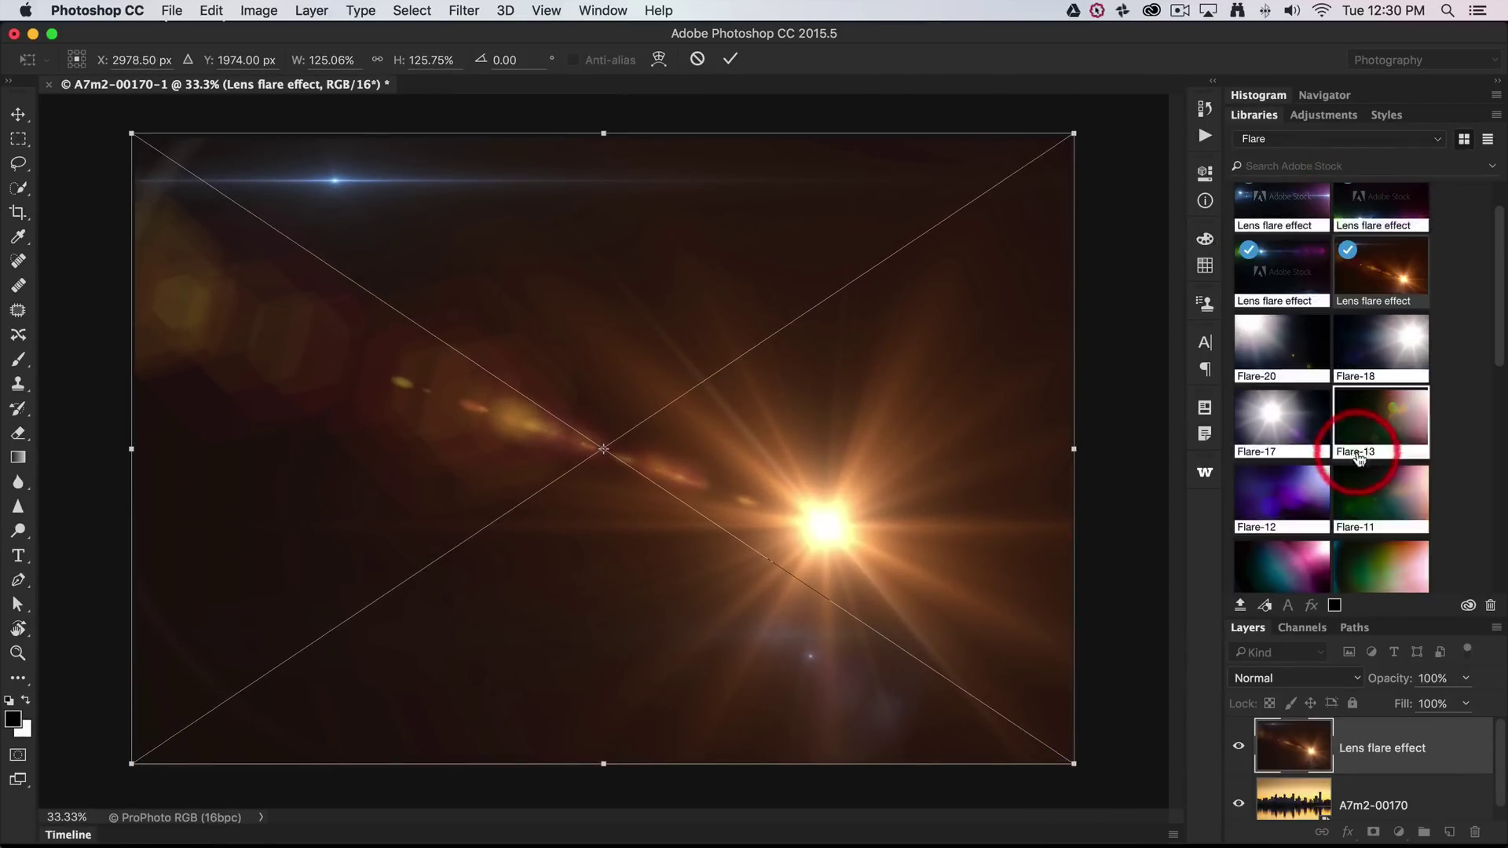
{"action": "scroll", "coordinate": [1359, 458], "scroll_direction": "down", "scroll_amount": 1}
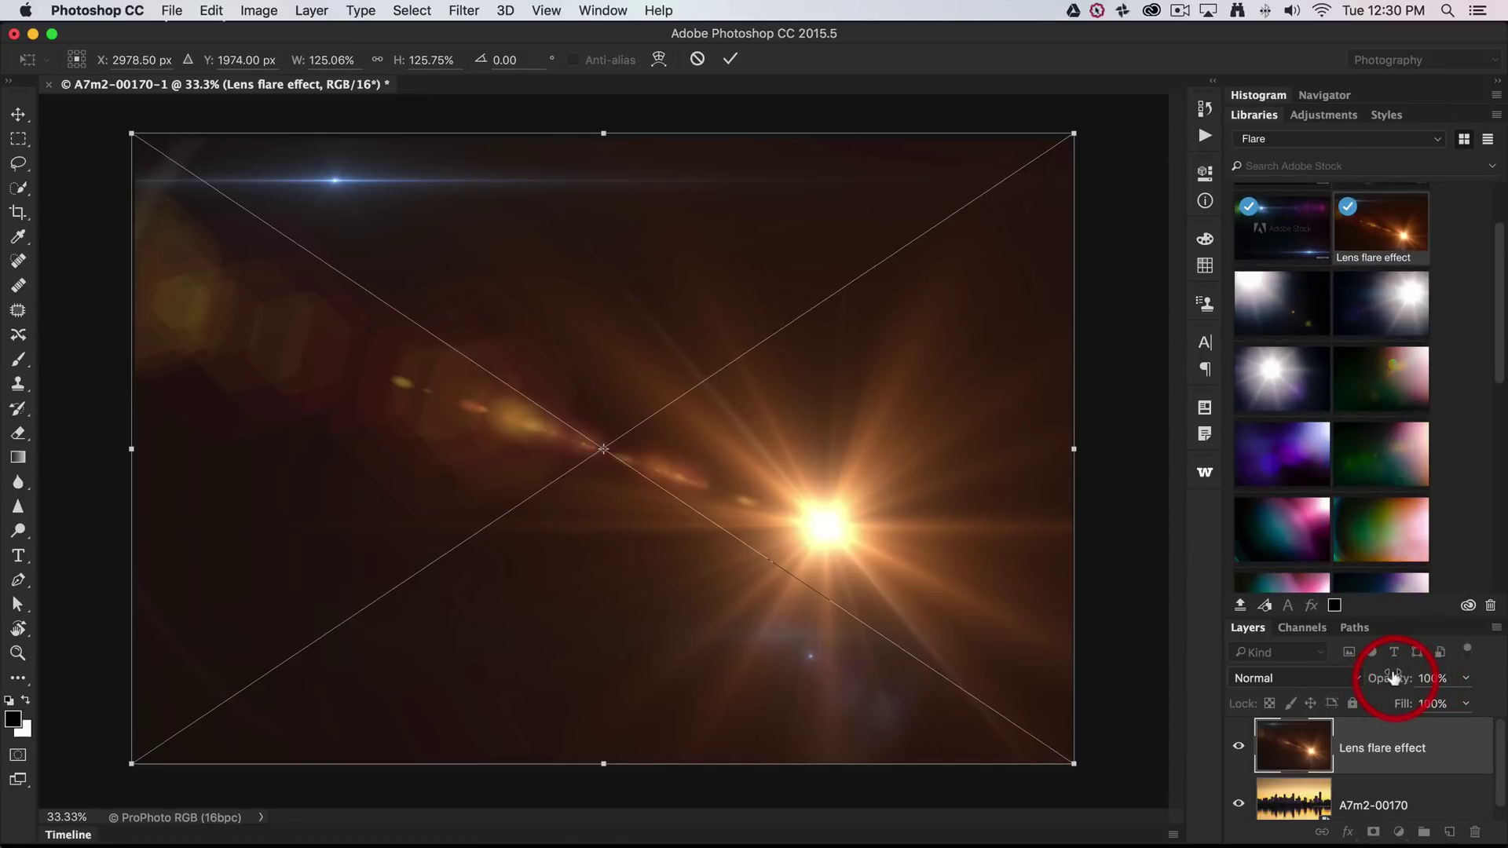
{"action": "left_click_drag", "start_coordinate": [1390, 677], "coordinate": [1362, 677]}
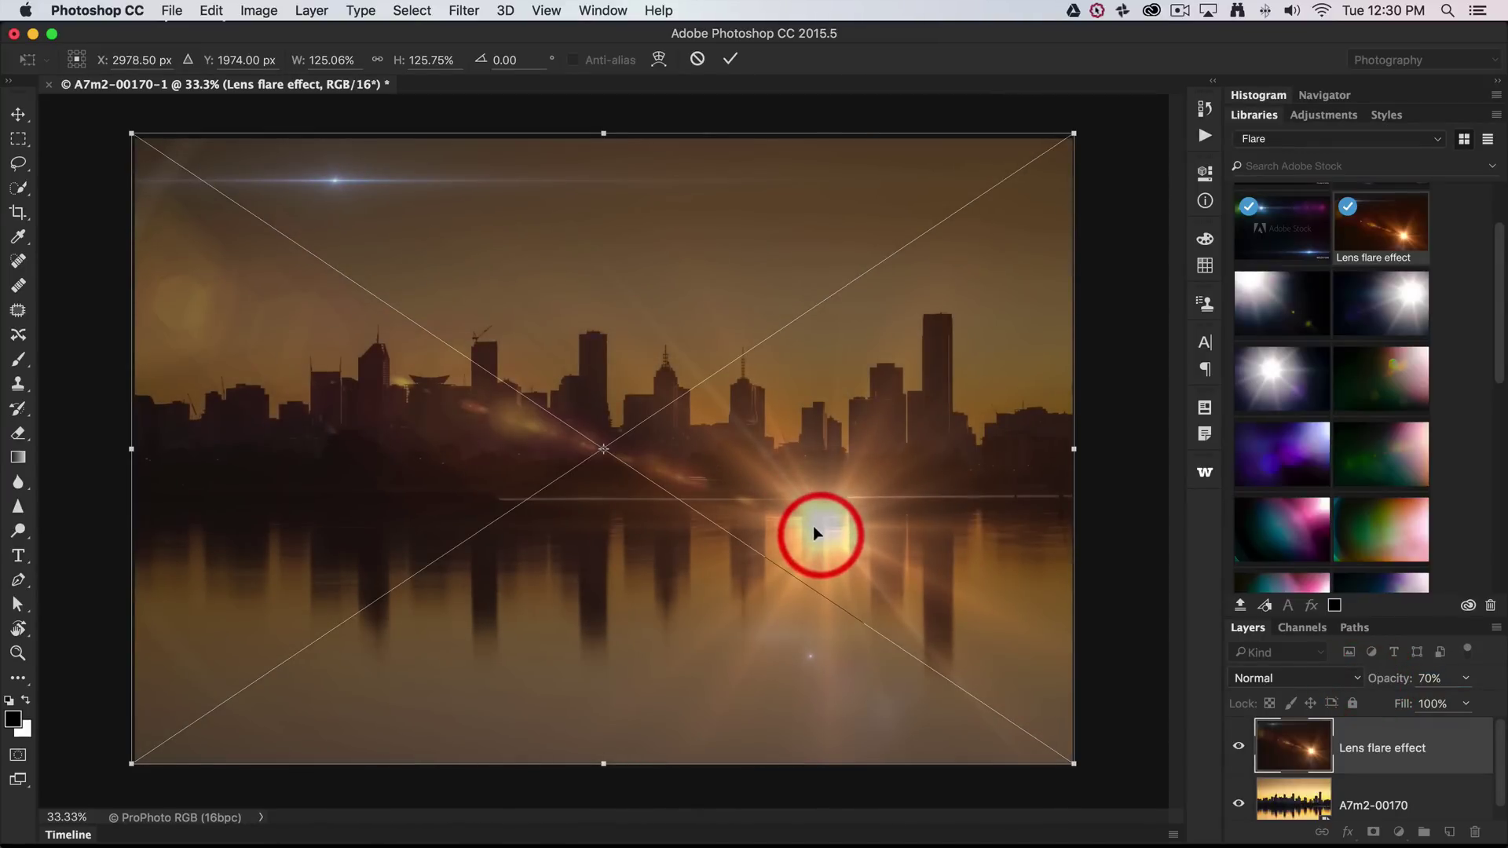
- Flip the lens flare vertically and commit the transform
{"action": "right_click", "coordinate": [818, 482]}
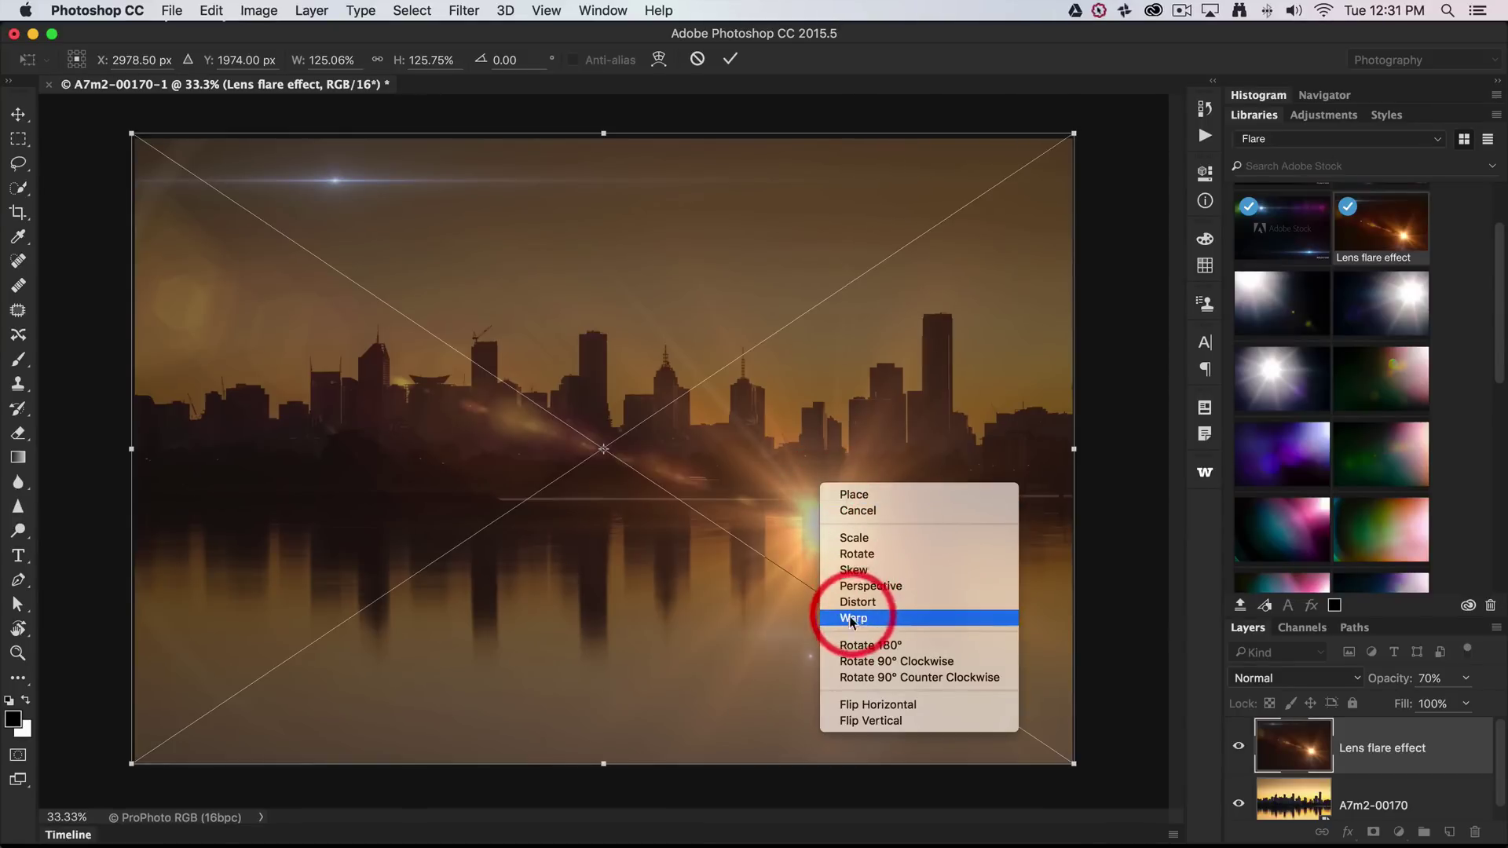
{"action": "left_click", "coordinate": [855, 720]}
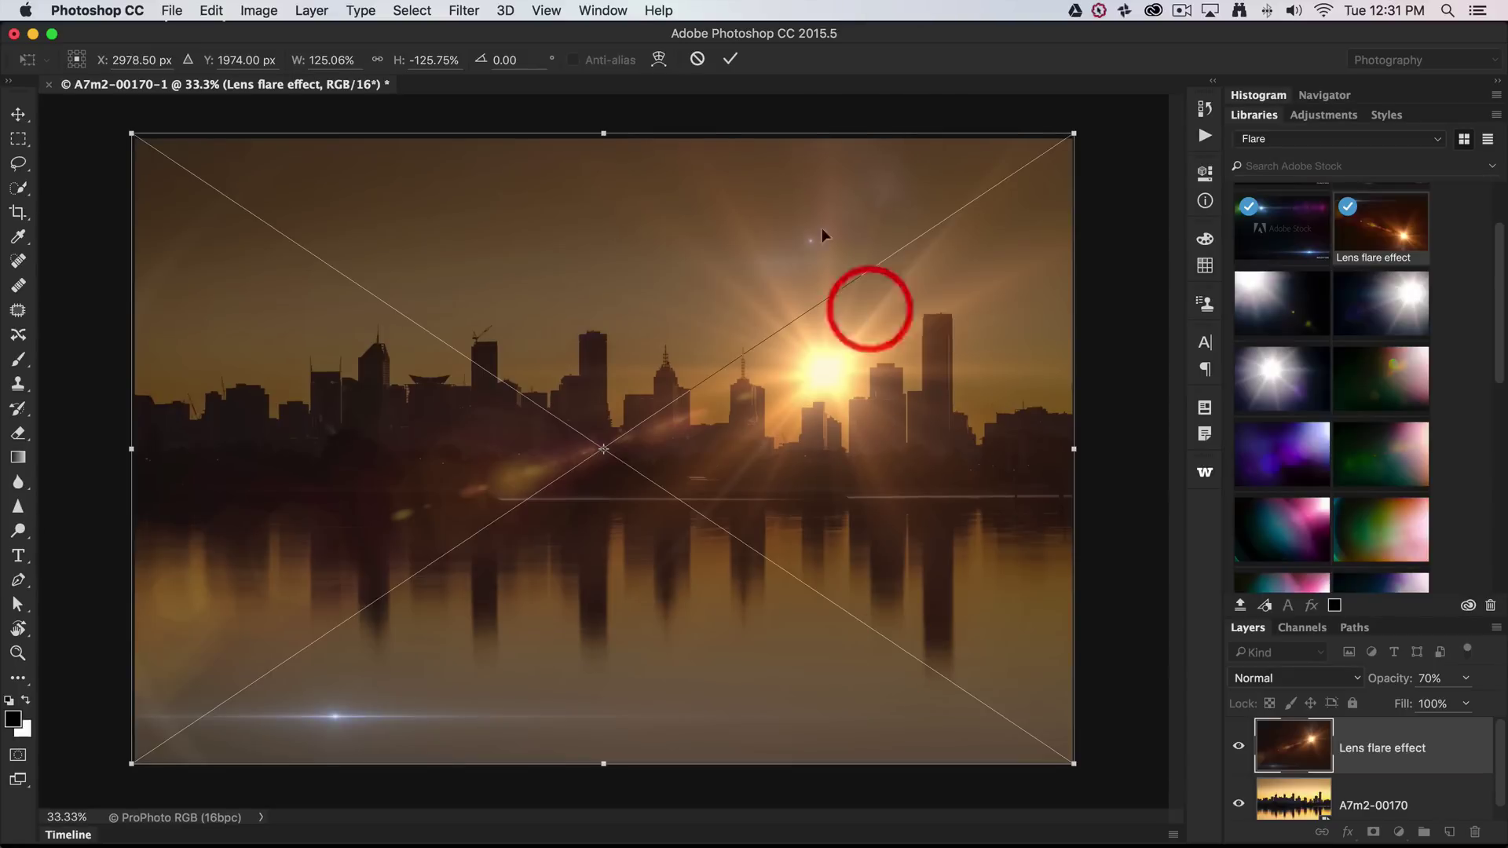
{"action": "left_click", "coordinate": [730, 60]}
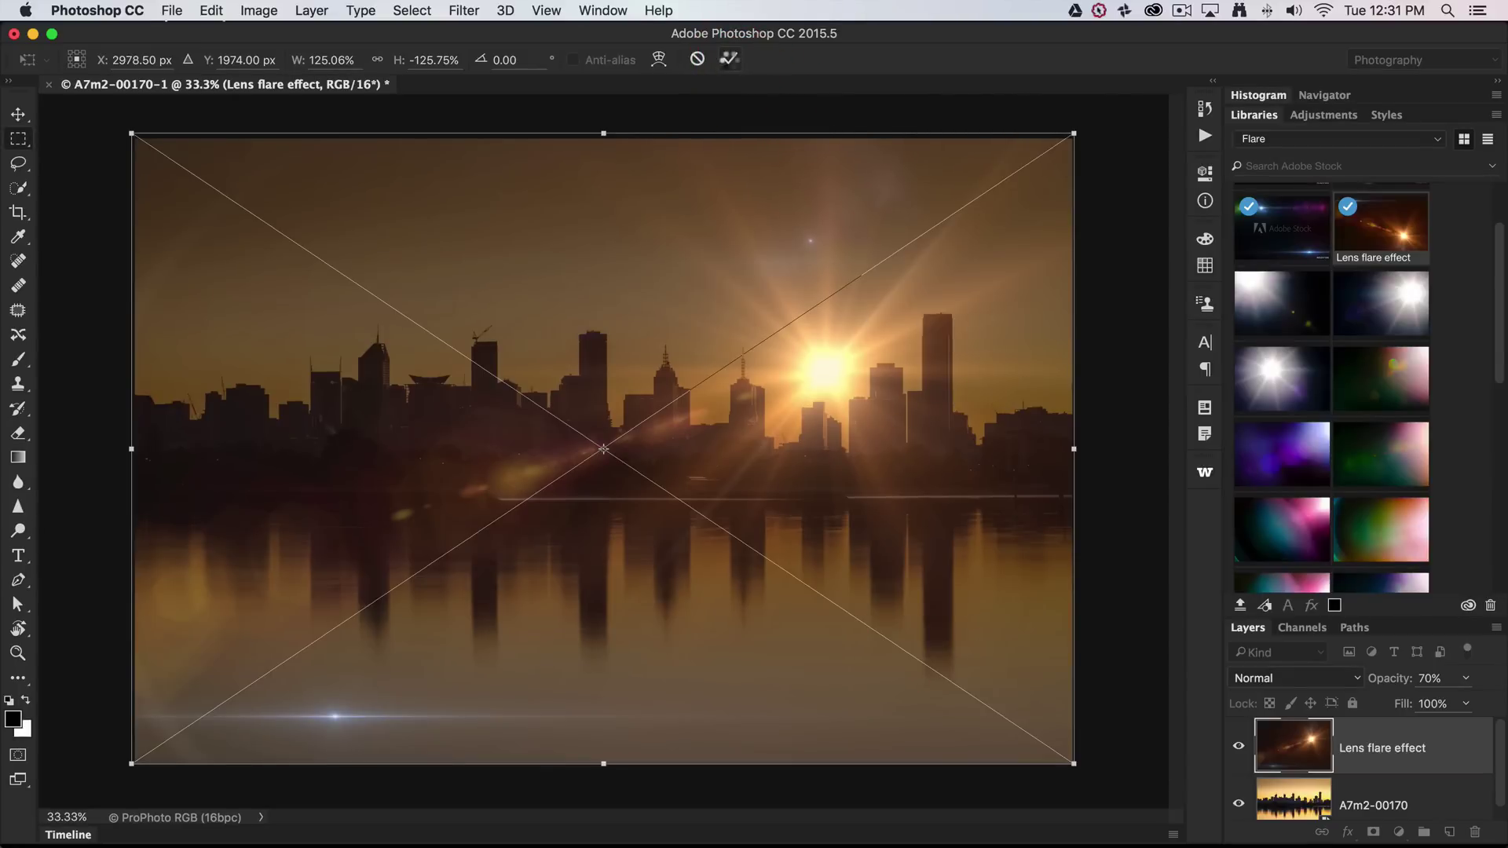
- Set the flare layer to 100% opacity with Screen blend mode
{"action": "left_click", "coordinate": [1436, 678]}
{"action": "type", "text": "100"}
{"action": "key", "text": "Return"}
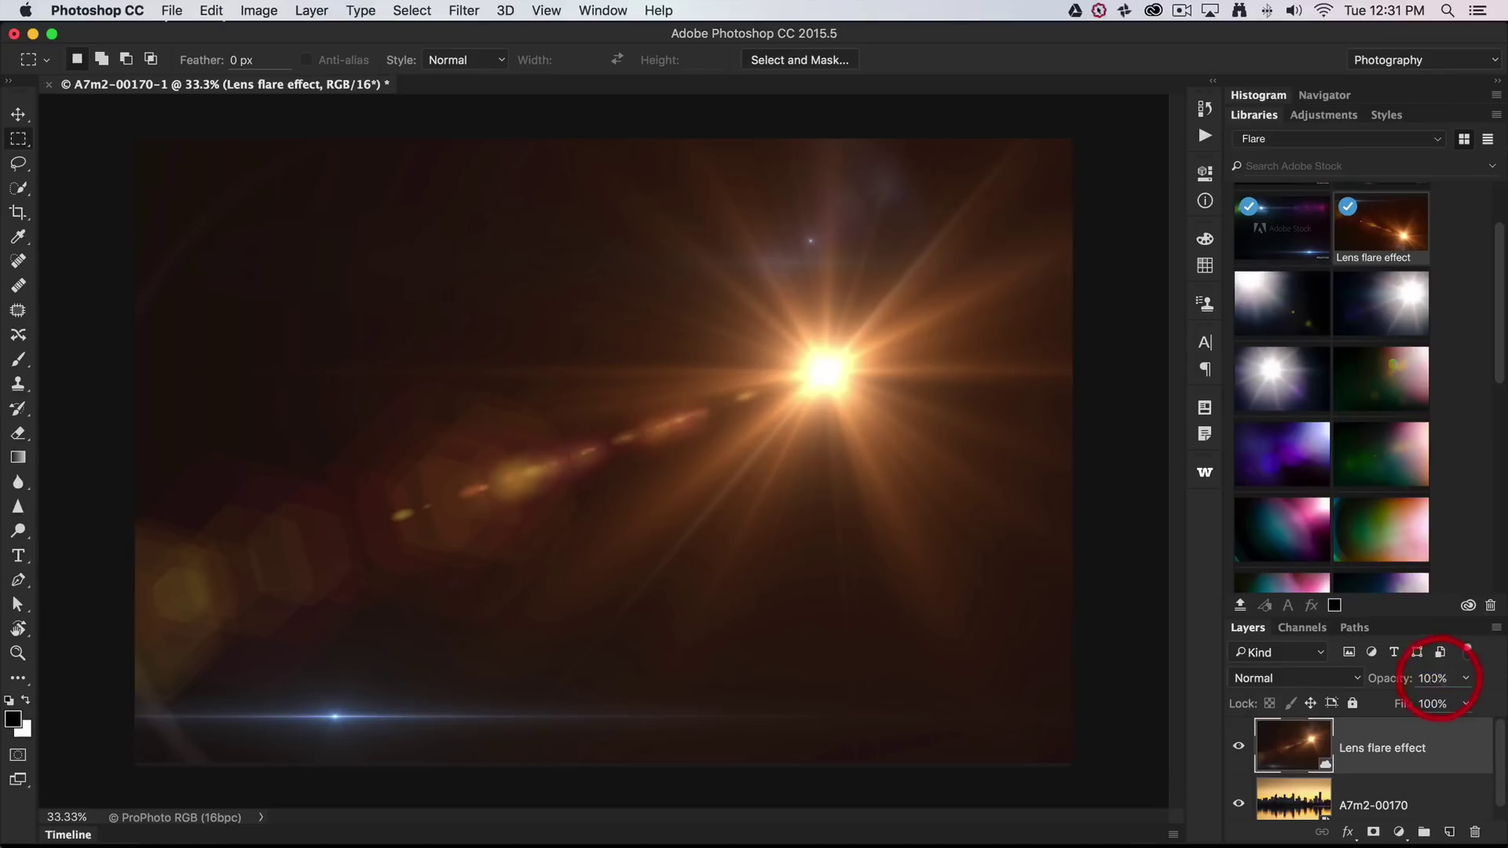
{"action": "left_click", "coordinate": [1340, 678]}
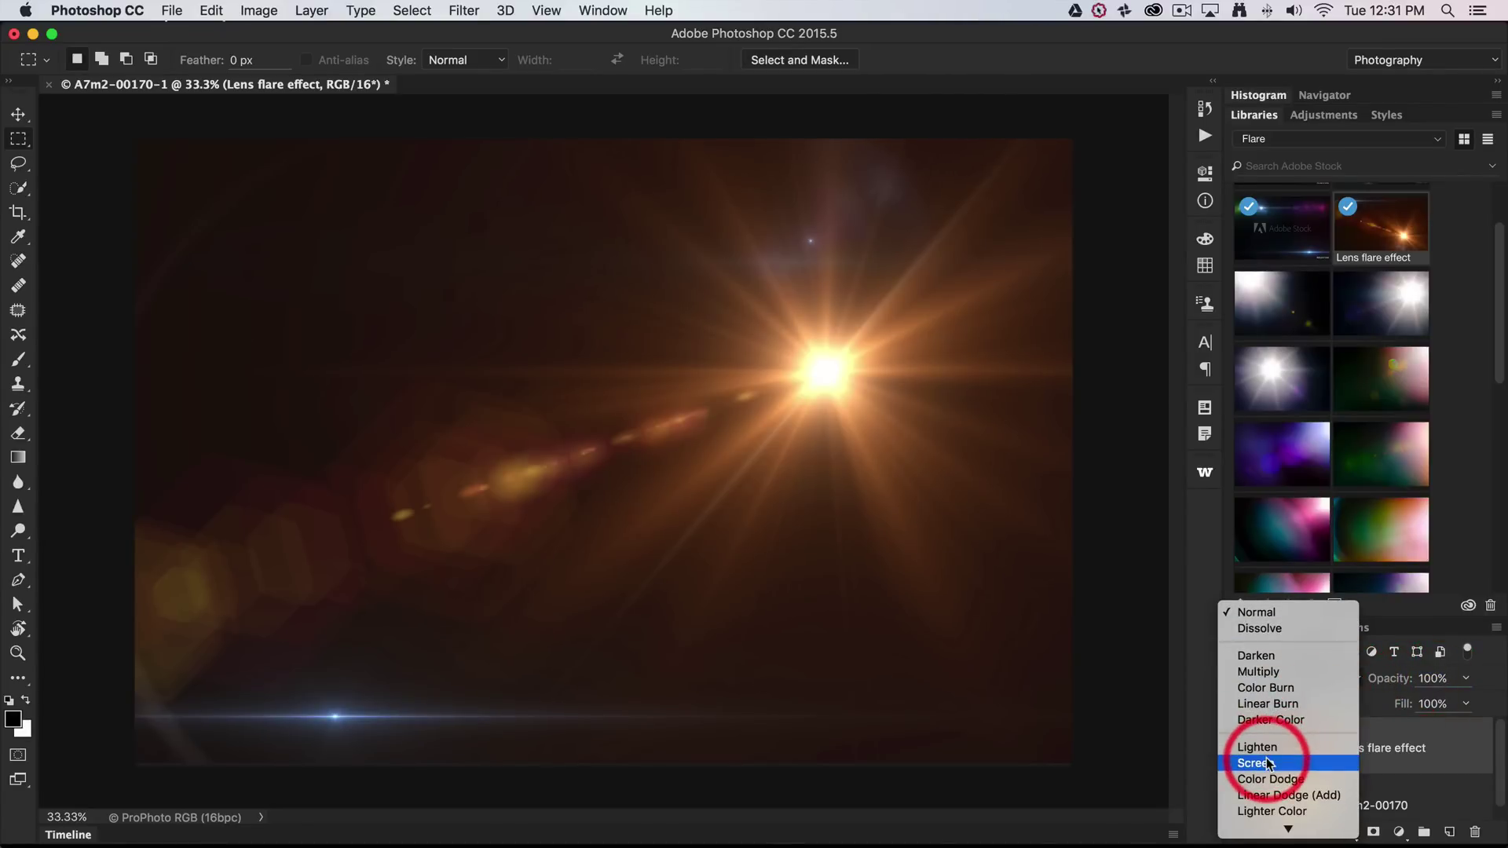
{"action": "left_click", "coordinate": [1270, 762]}
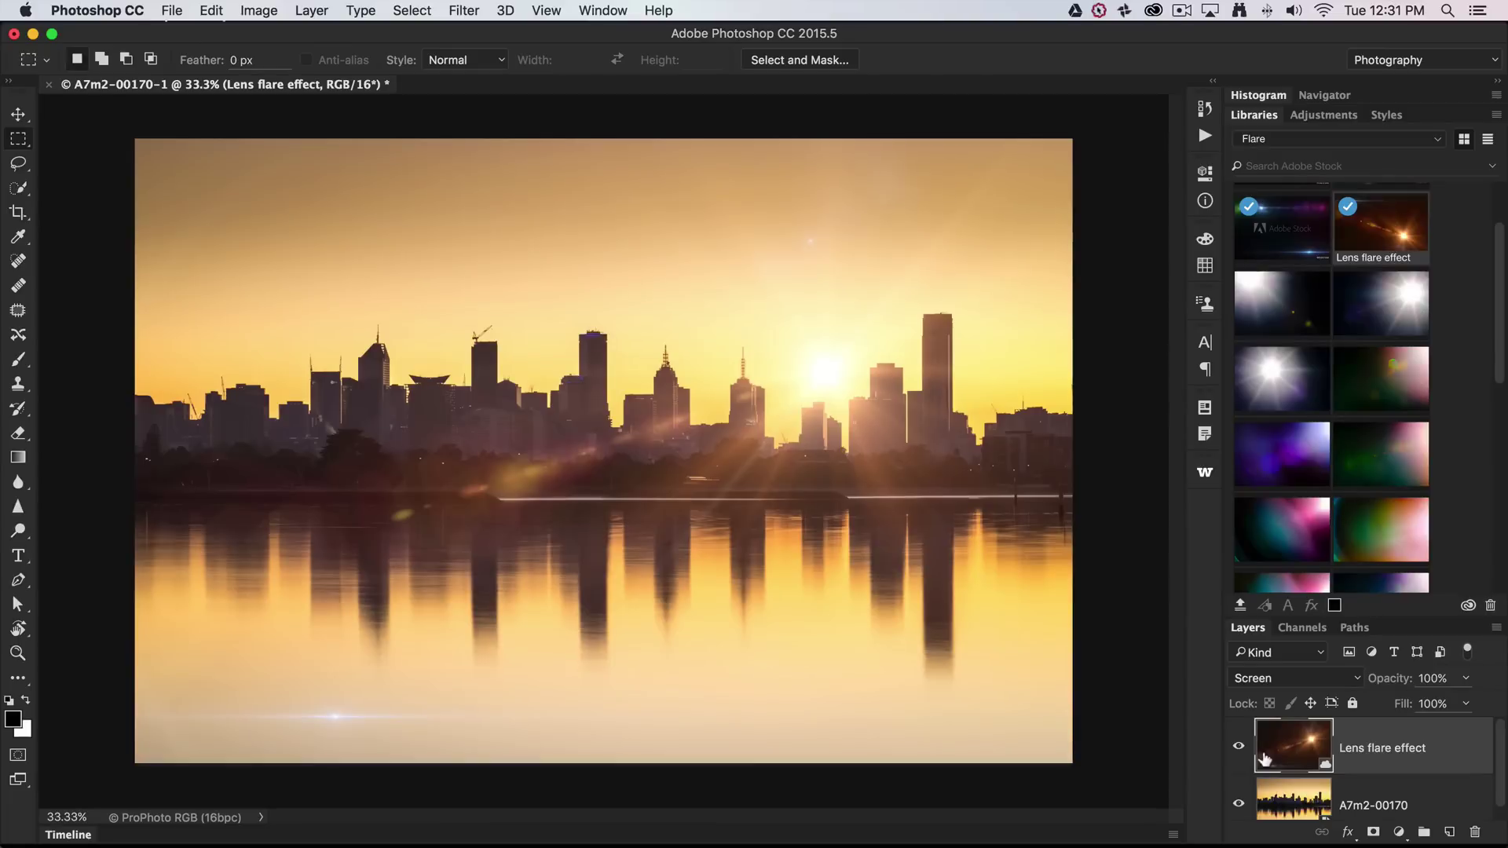
- Save the composite as A7m2-00170-Edit.tif and switch back to Lightroom
{"action": "key", "text": "super+s"}
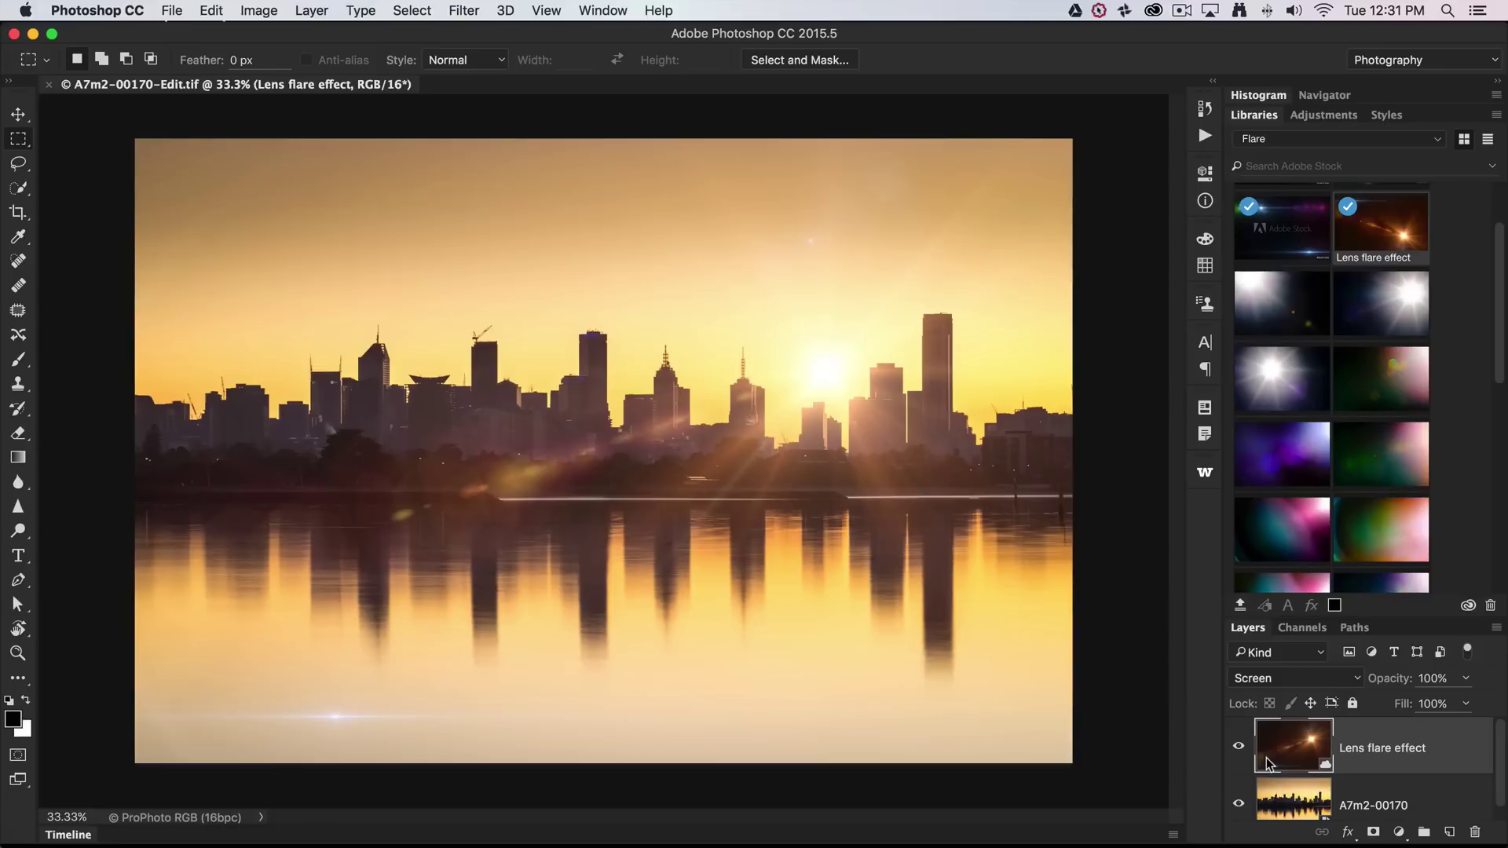
{"action": "left_click_drag", "start_coordinate": [1267, 764], "coordinate": [1263, 758]}
{"action": "key", "text": "super+Tab"}
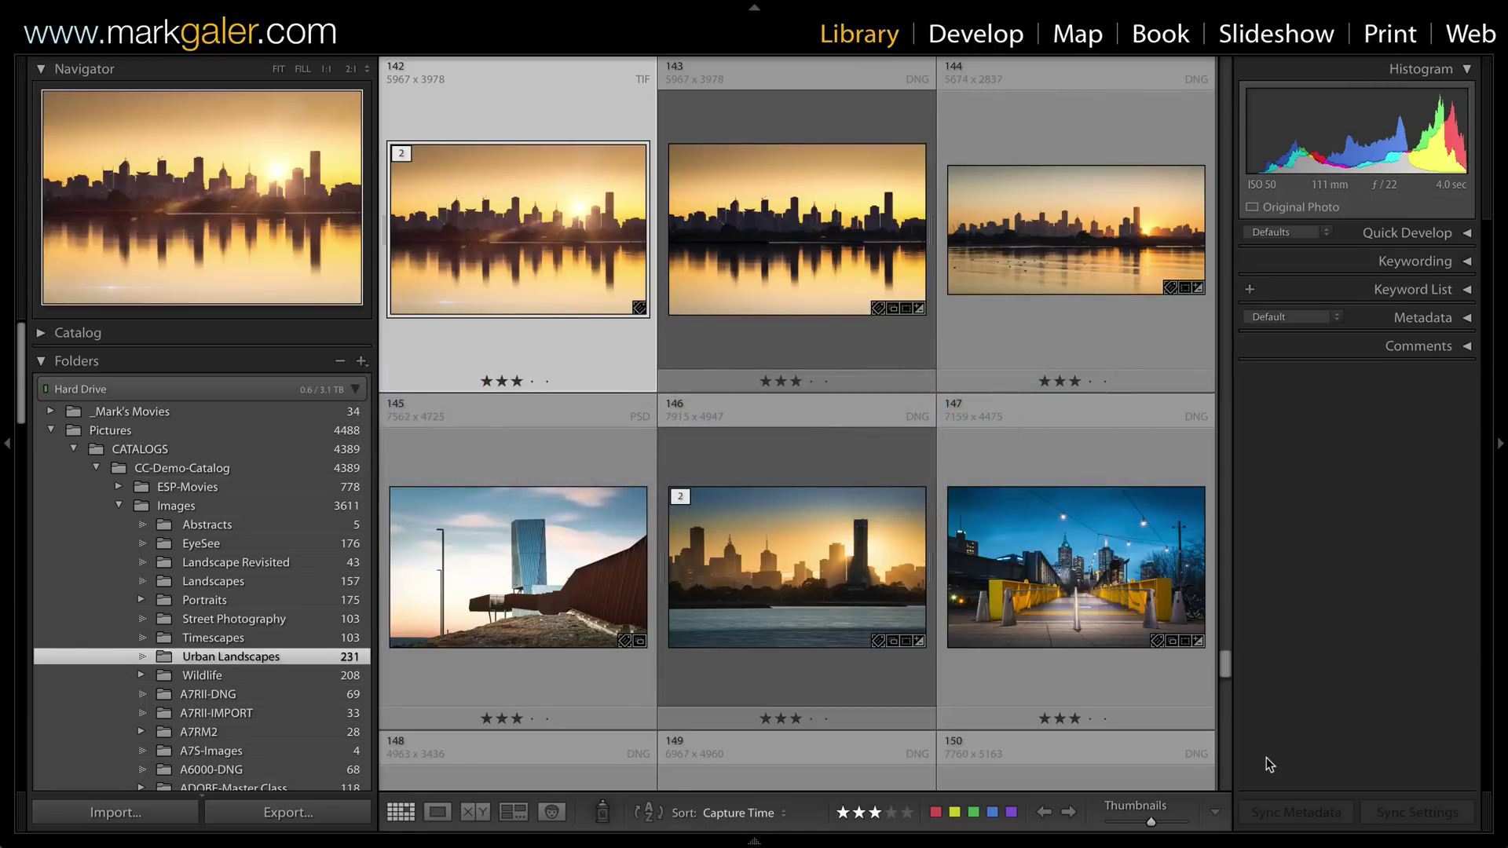
- View A7m2-00170-Edit.tif in Loupe and bring up the Edit Photo with Photoshop dialog
{"action": "mouse_move", "coordinate": [1266, 757]}
{"action": "left_mouse_down"}
{"action": "mouse_move", "coordinate": [1253, 578]}
{"action": "mouse_move", "coordinate": [626, 269]}
{"action": "mouse_move", "coordinate": [724, 252]}
{"action": "mouse_move", "coordinate": [552, 245]}
{"action": "left_mouse_up"}
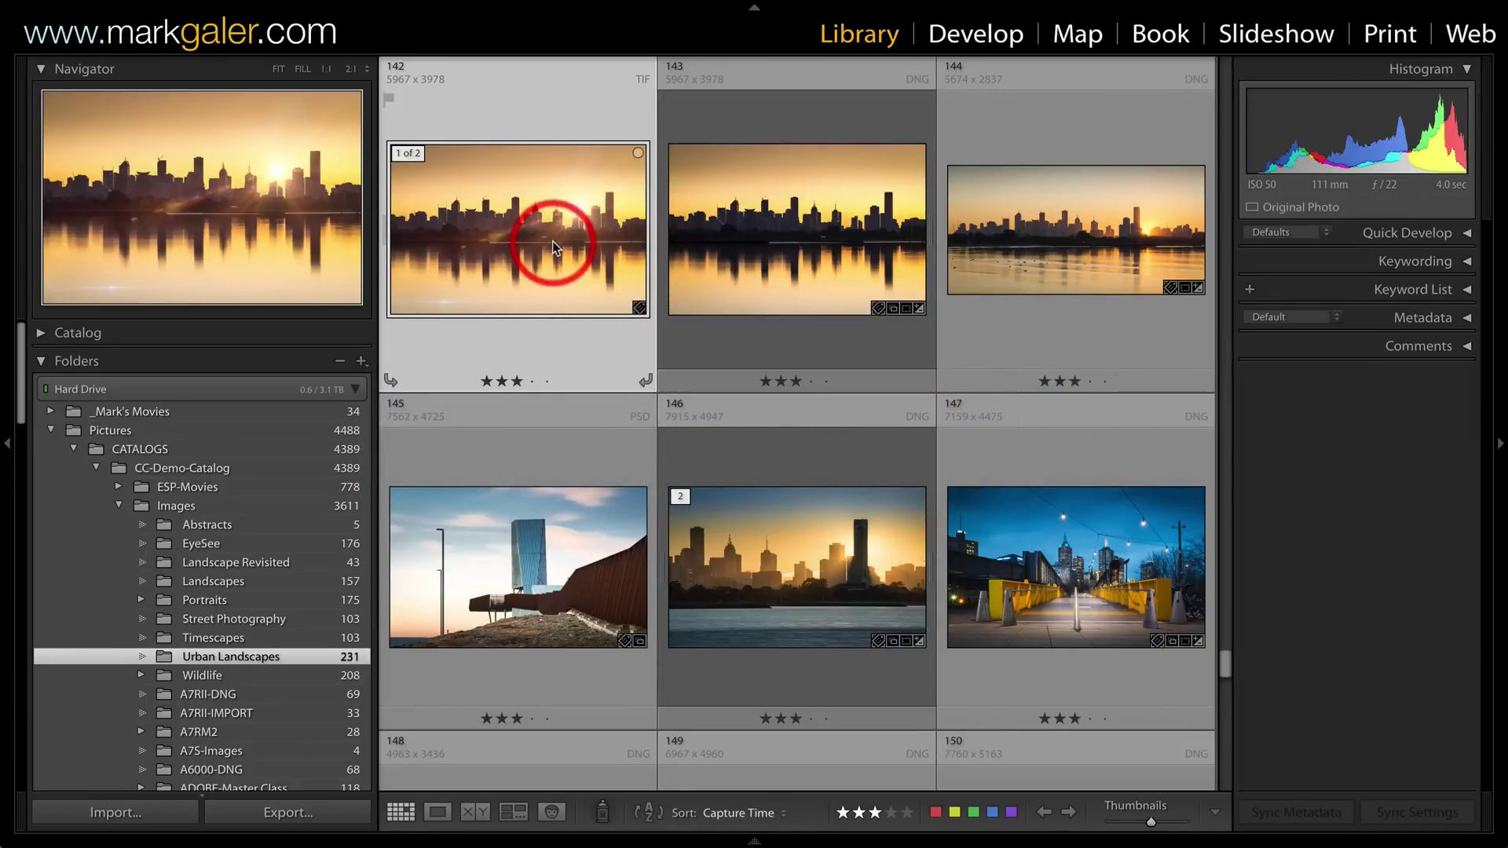
{"action": "double_click", "coordinate": [553, 245]}
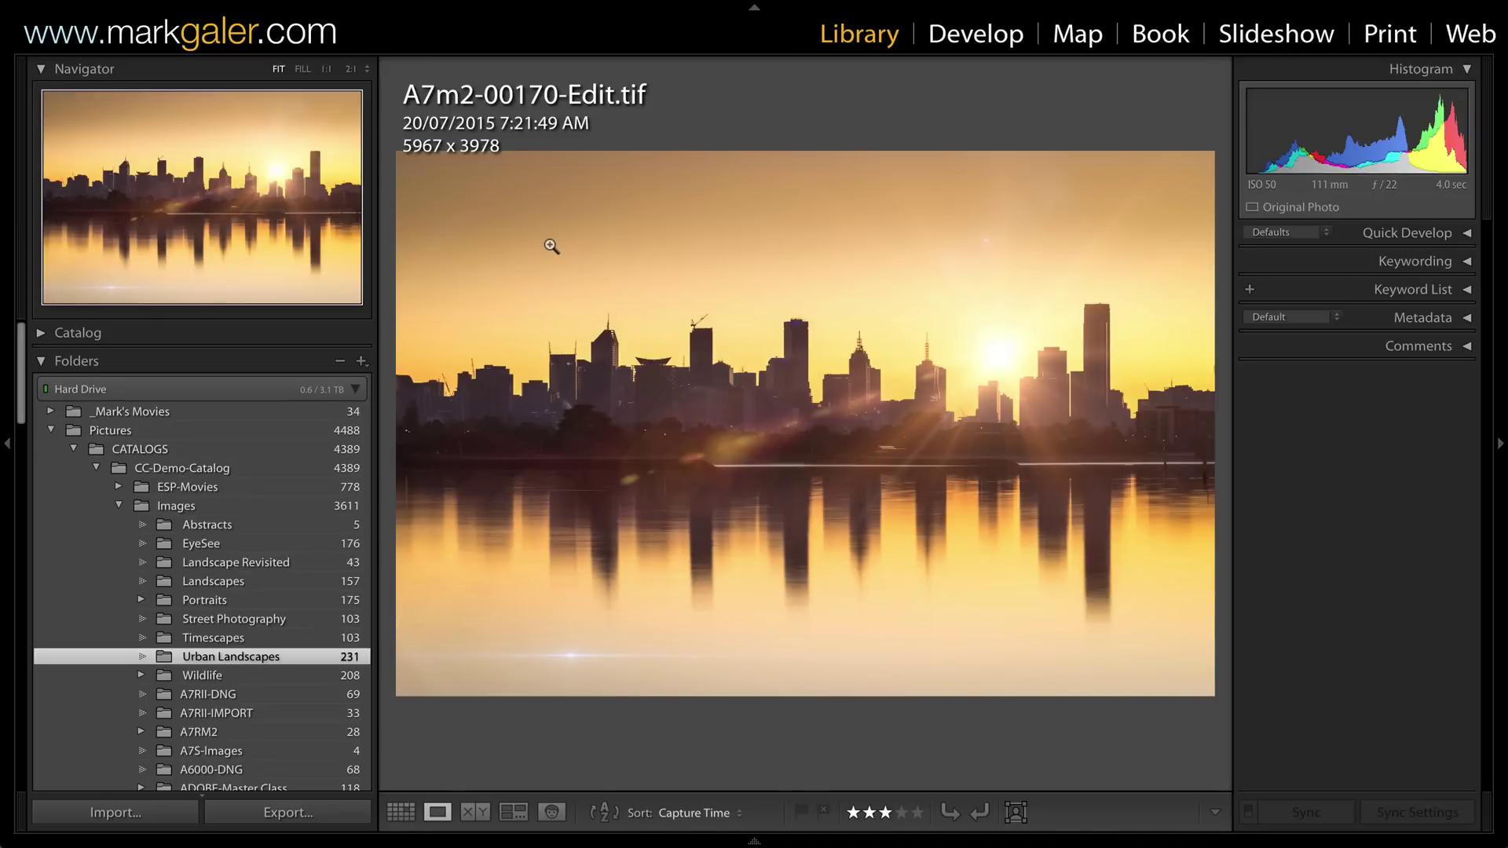
{"action": "key", "text": "super+e"}
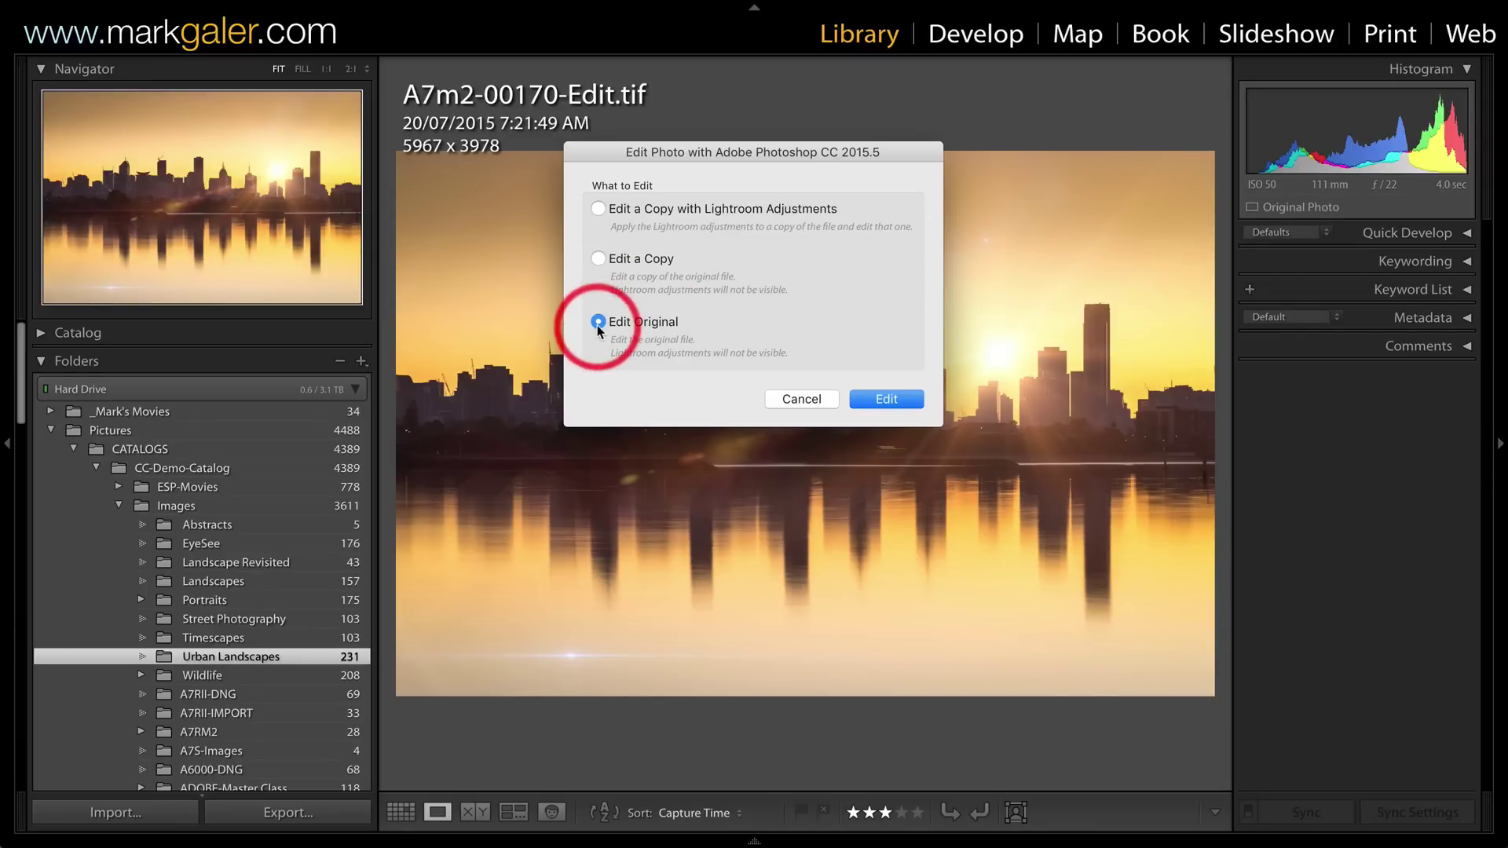
- Reopen A7m2-00170-Edit.tif in Photoshop as the original layered file and collapse the Libraries panel
{"action": "left_click", "coordinate": [886, 398]}
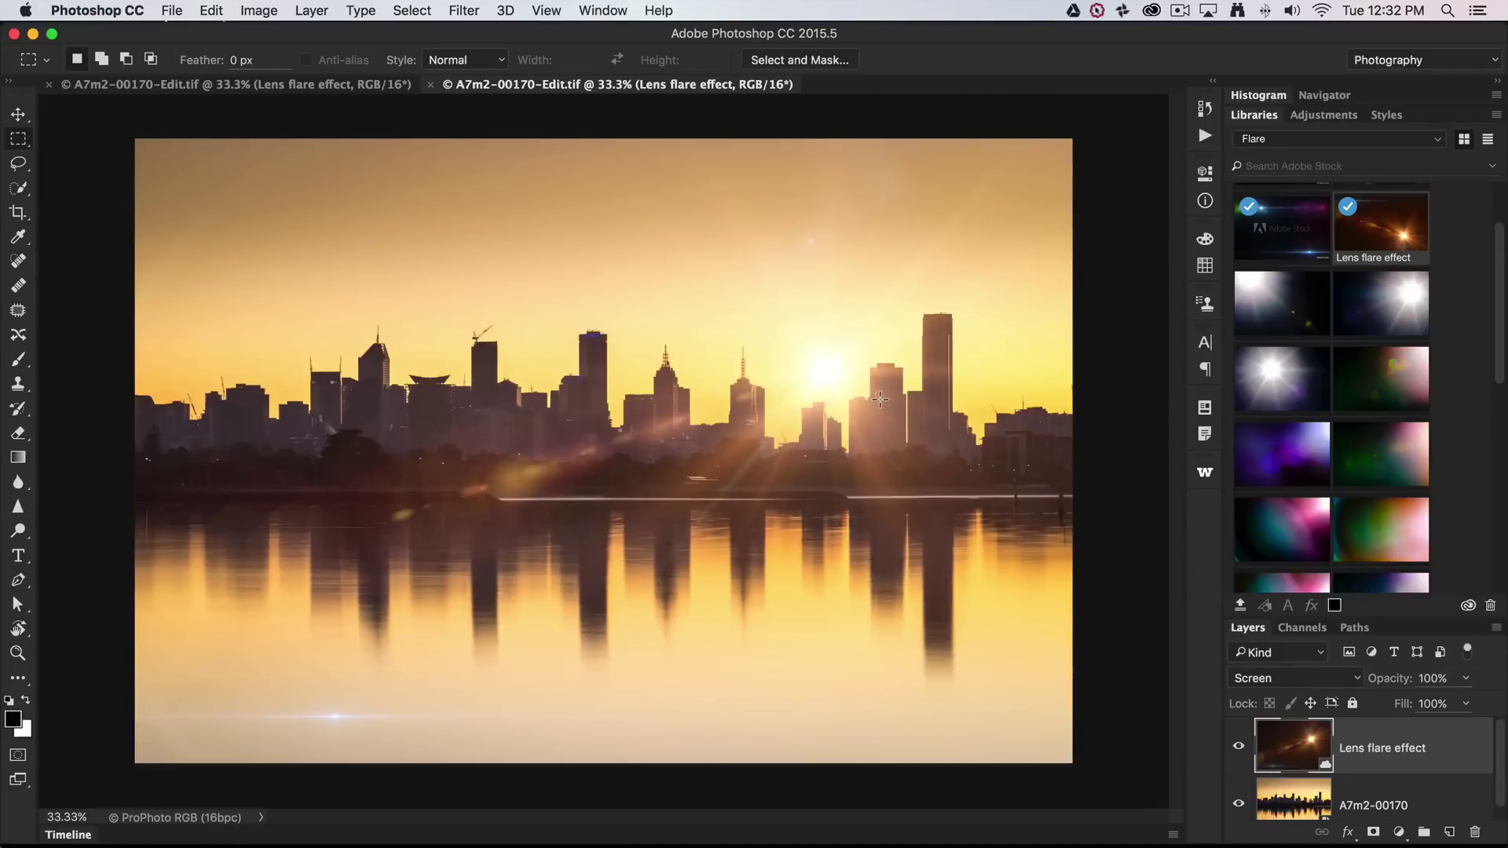
{"action": "double_click", "coordinate": [1244, 116]}
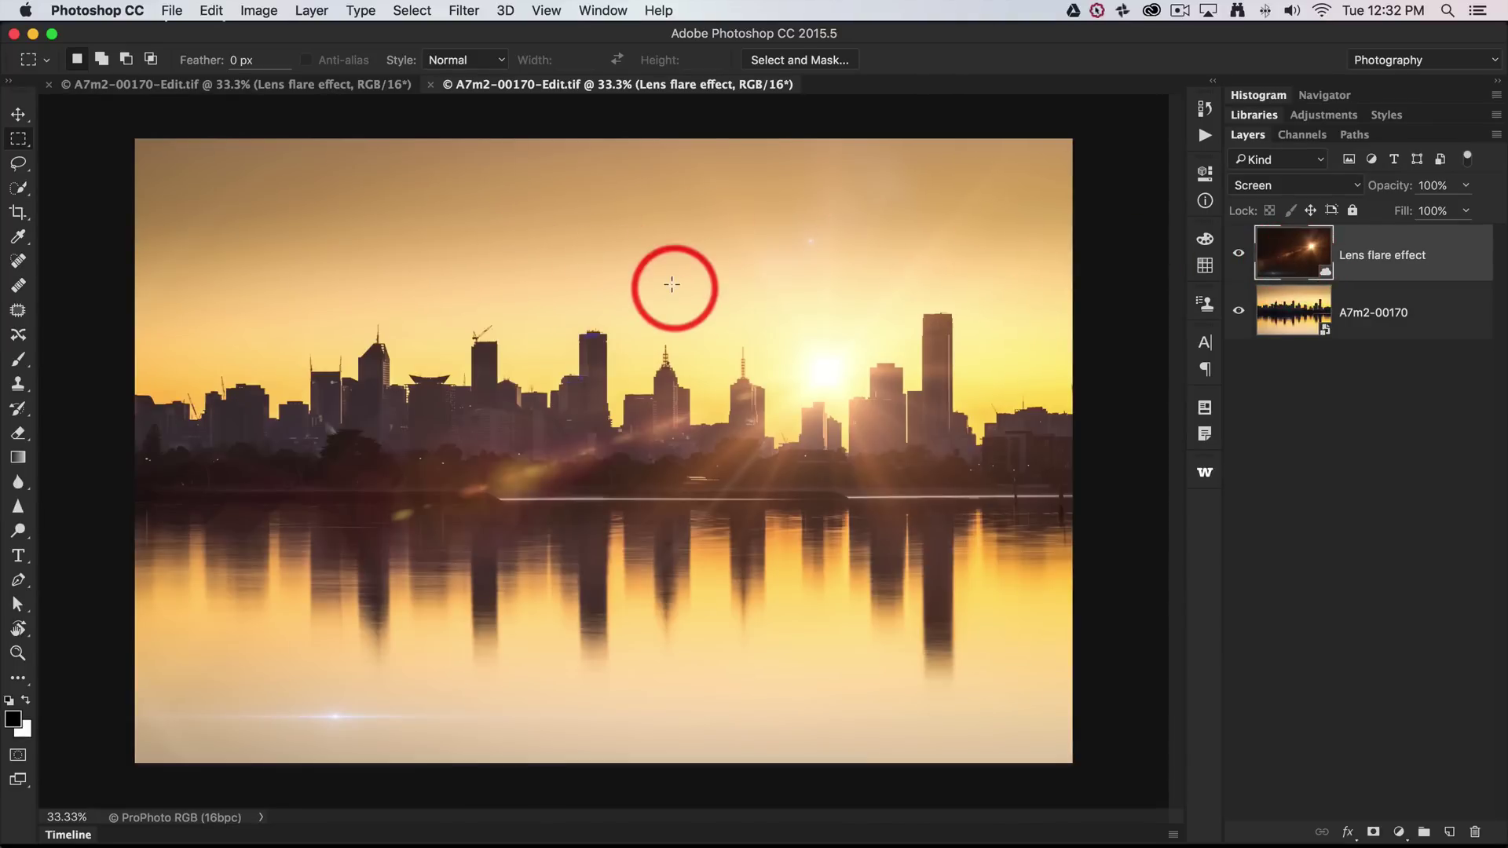
- Free-transform the Lens flare layer, stretching it taller toward the top, and commit
{"action": "key", "text": "super+t"}
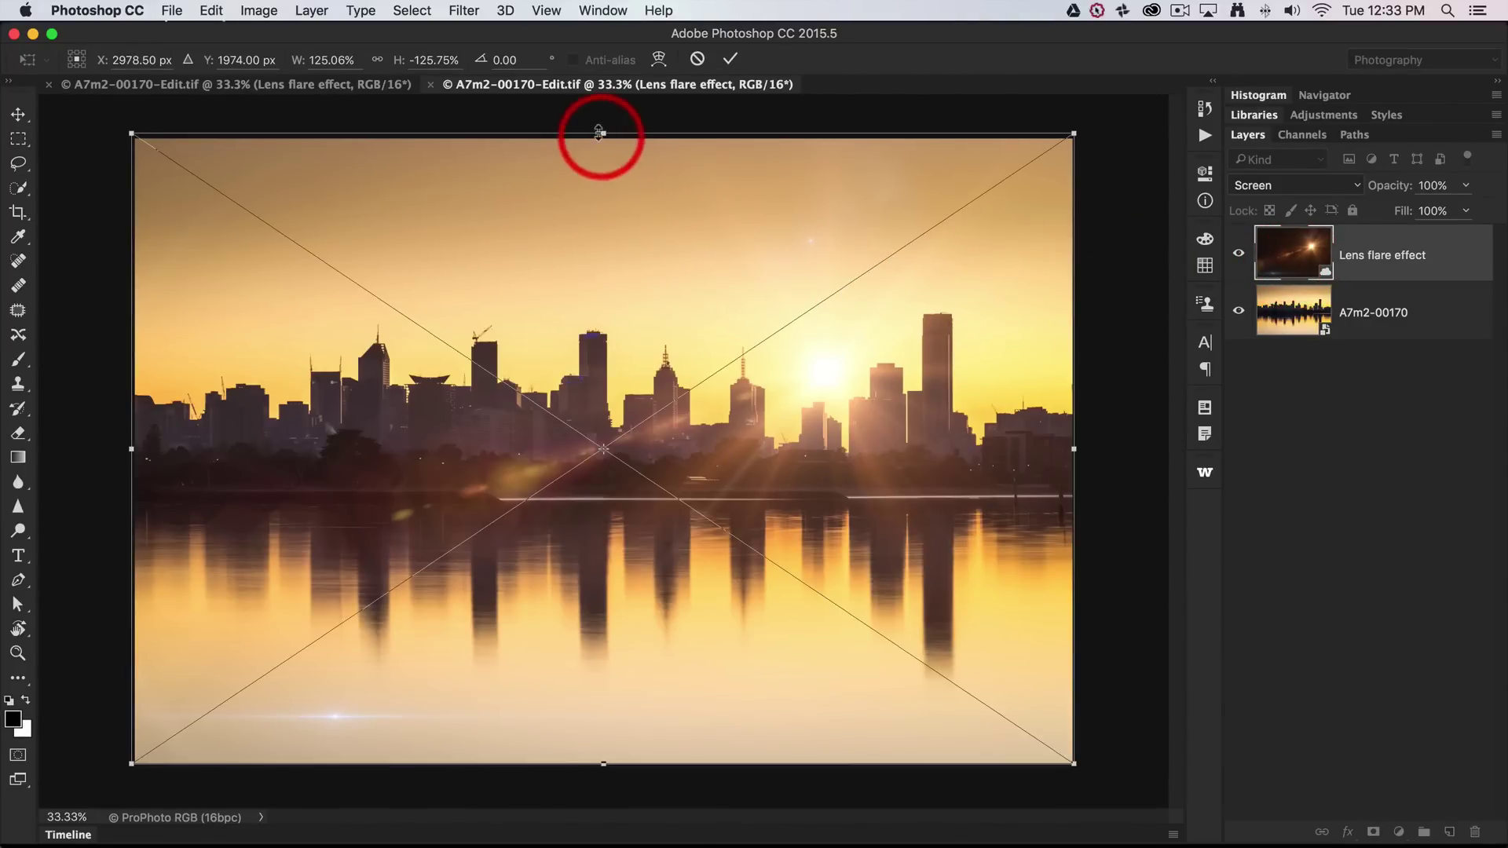
{"action": "left_click_drag", "start_coordinate": [603, 133], "coordinate": [606, 87]}
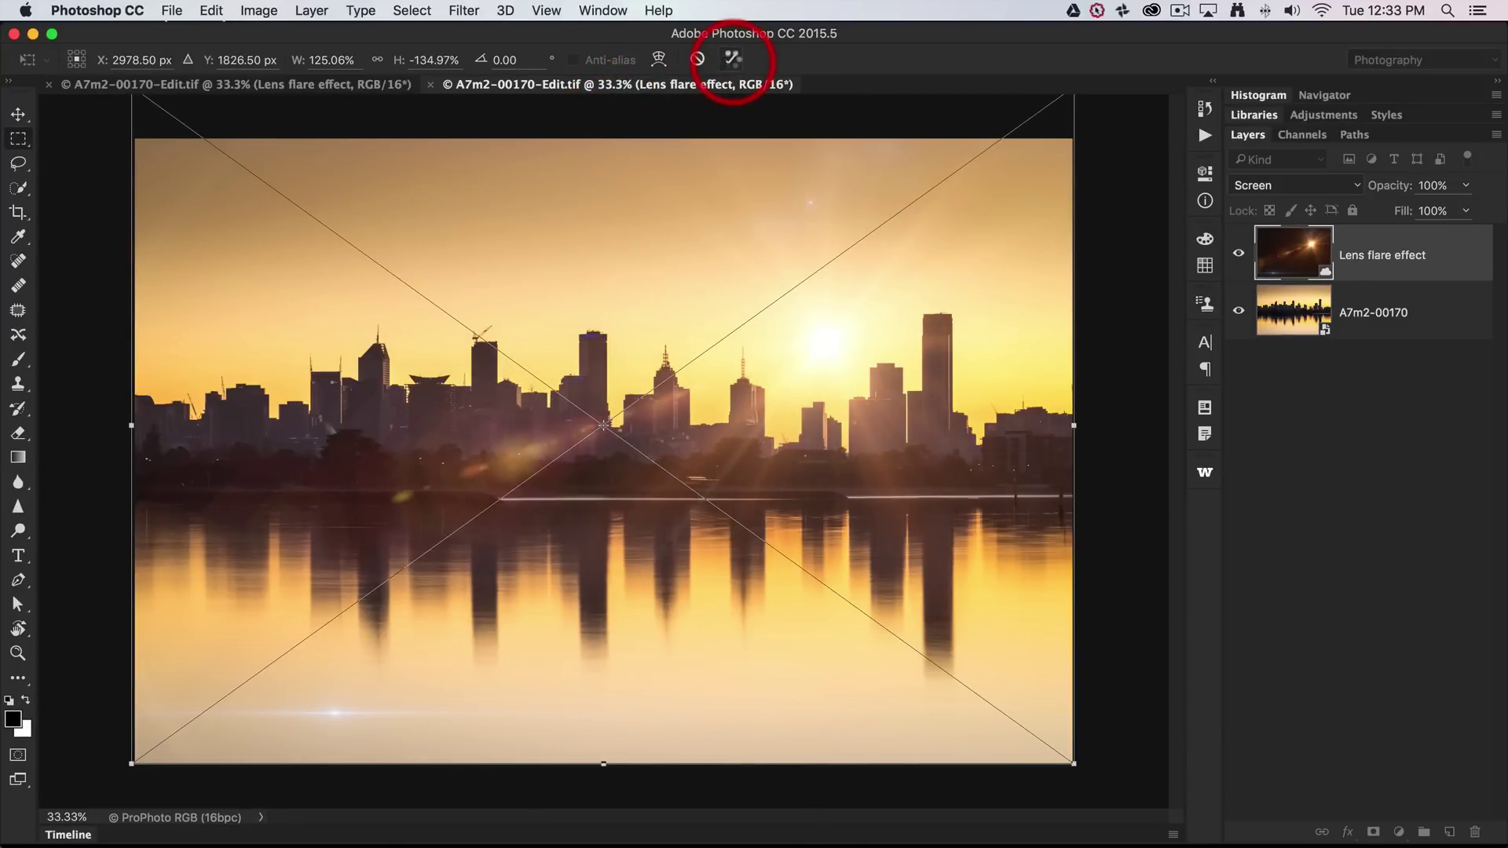
{"action": "left_click", "coordinate": [731, 60]}
- Make the A7m2-00170 skyline layer active and save the updated TIF
{"action": "left_click", "coordinate": [1279, 311], "text": "super"}
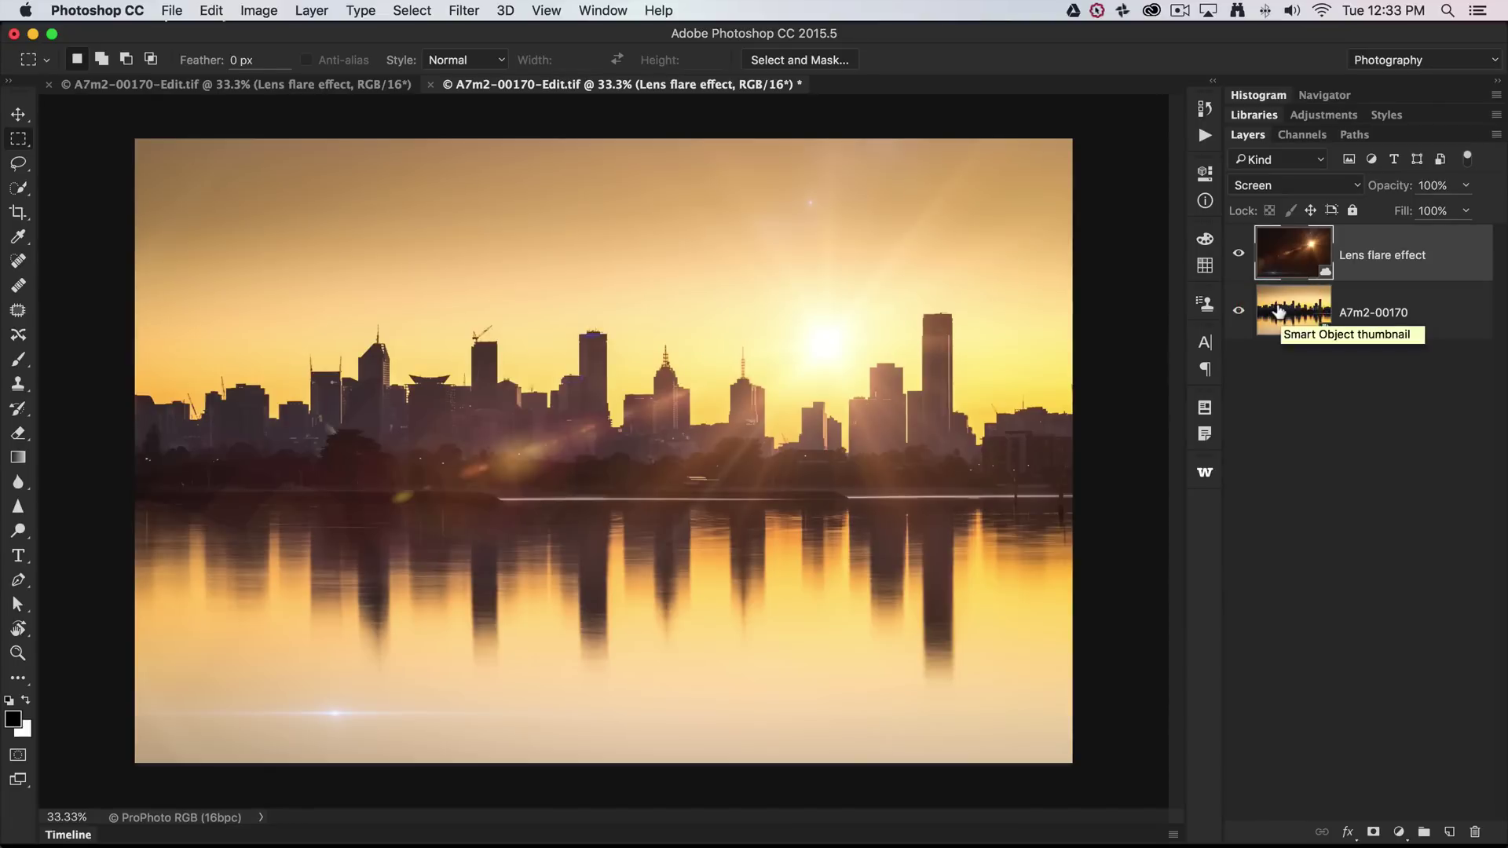
{"action": "left_click", "coordinate": [1278, 311]}
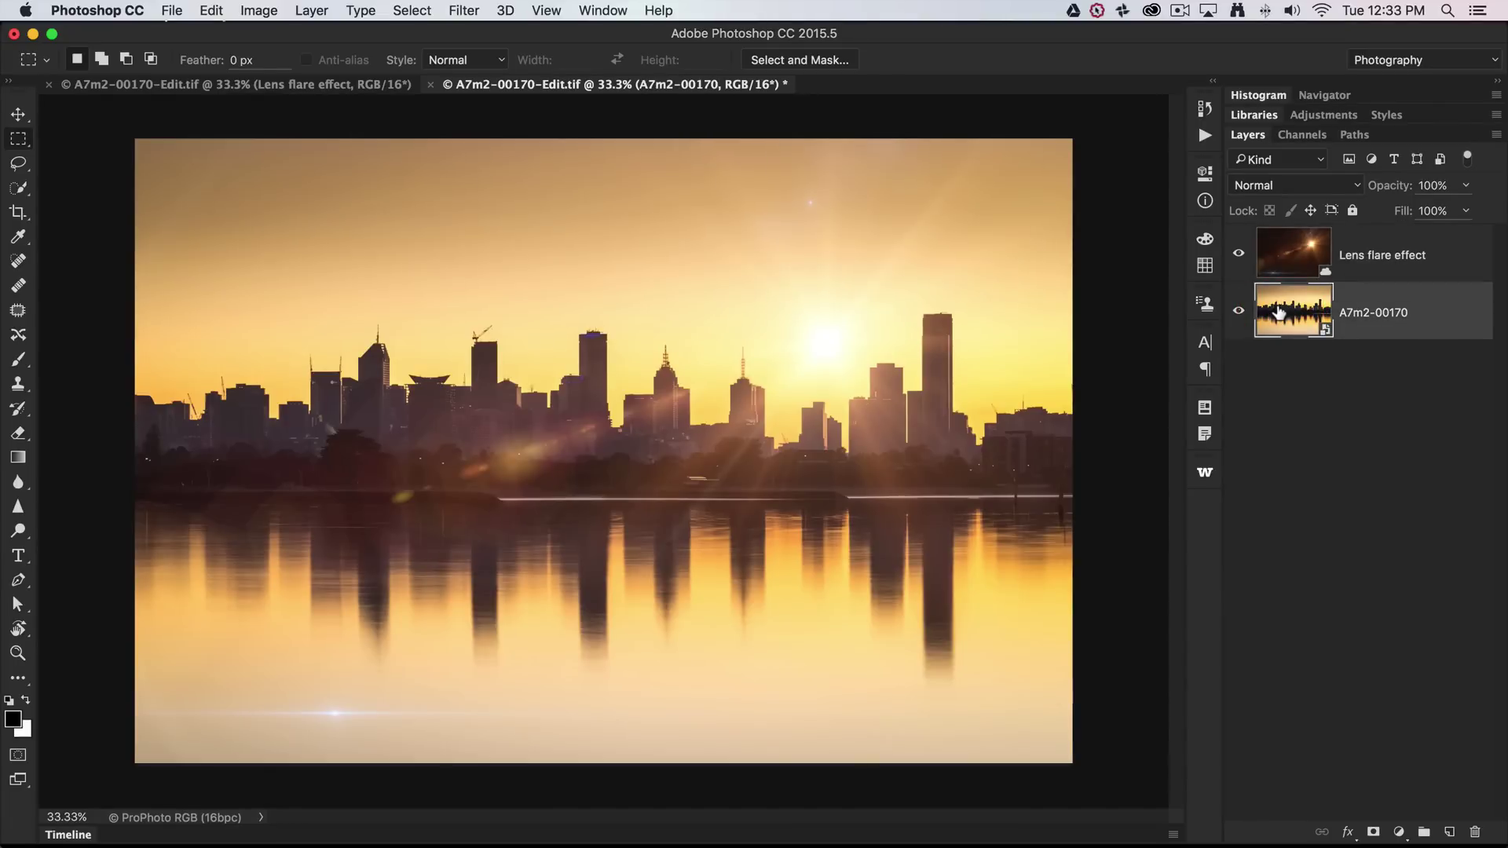
{"action": "left_click", "coordinate": [1278, 311]}
{"action": "left_click_drag", "start_coordinate": [1278, 313], "coordinate": [1279, 314]}
{"action": "key", "text": "super+s"}
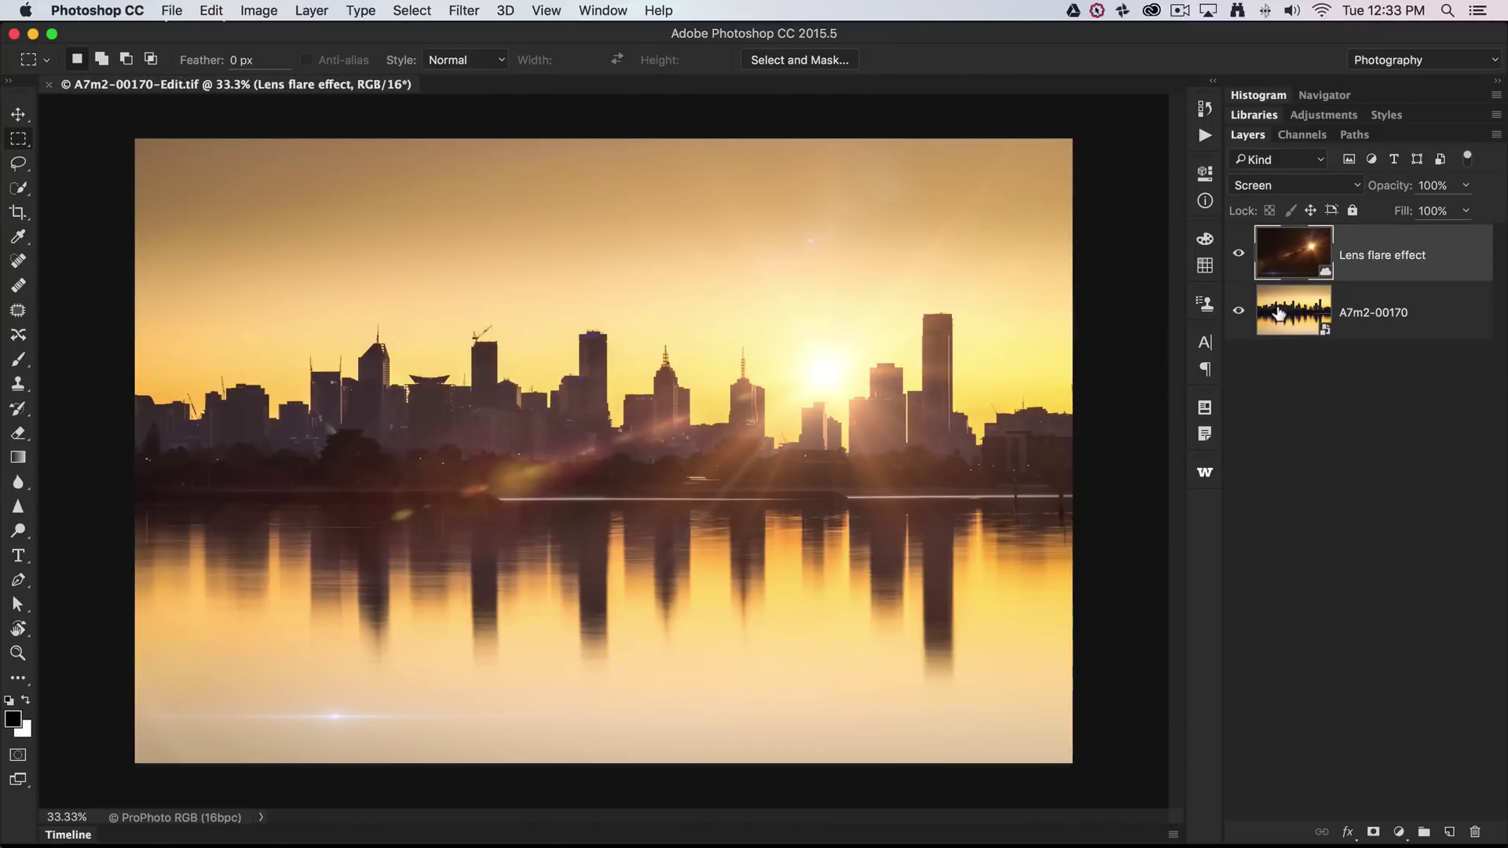
- Switch back to Lightroom to view the updated A7m2-00170-Edit.tif with its taller flare
{"action": "key", "text": "super+Tab"}
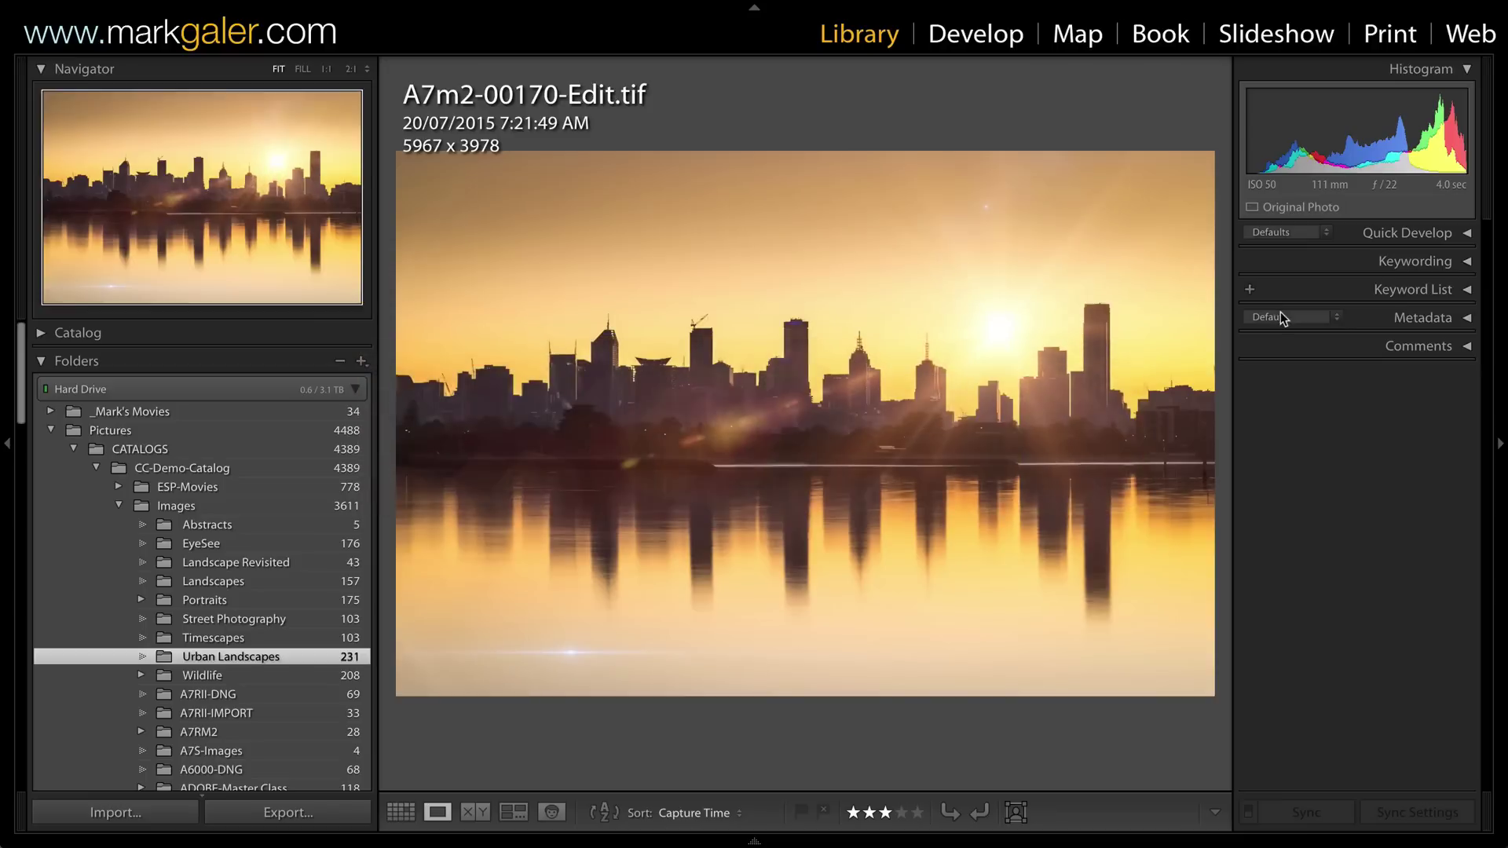